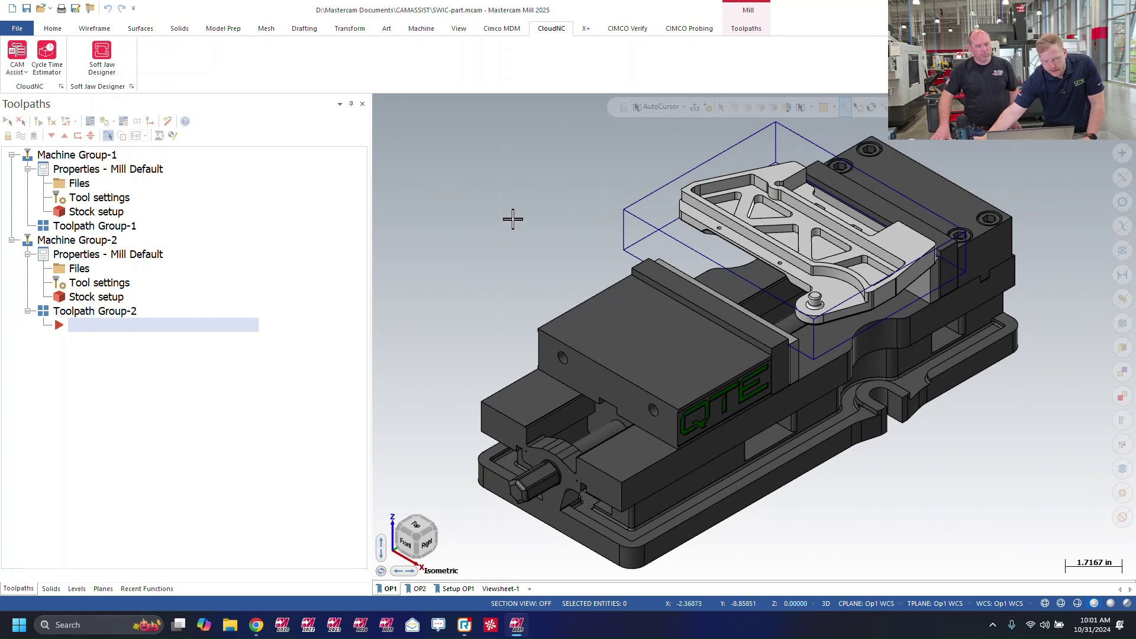
# Make Toolpath Group-1 the insert point, review the Workholding and Master Model setup pages, then discard changes.
pyautogui.click(141, 224)
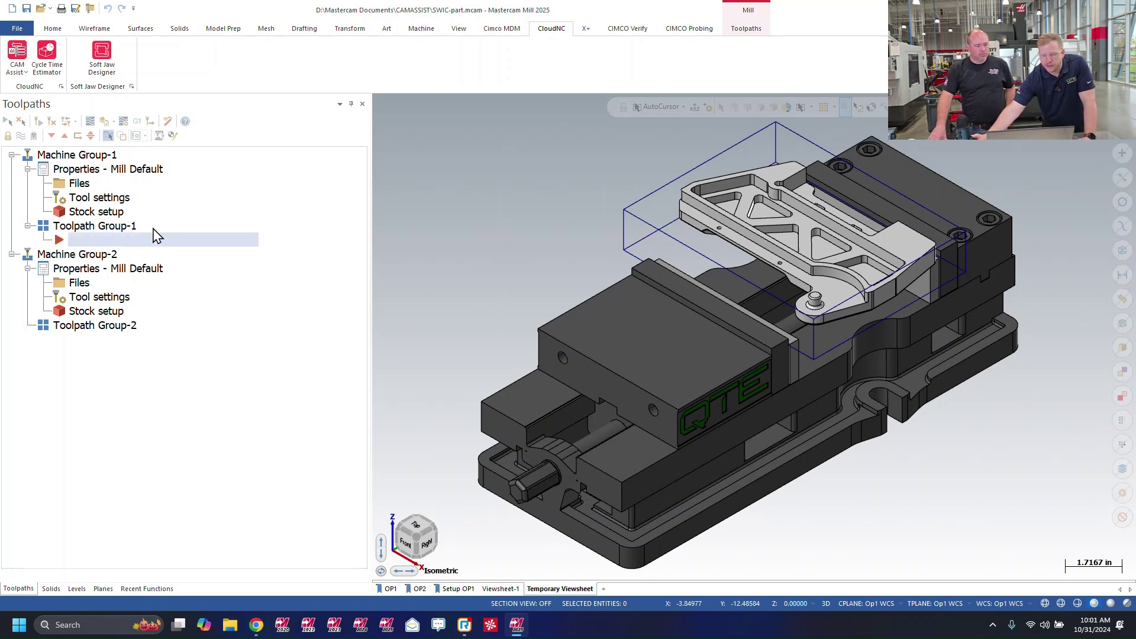
pyautogui.click(163, 308)
pyautogui.click(13, 243)
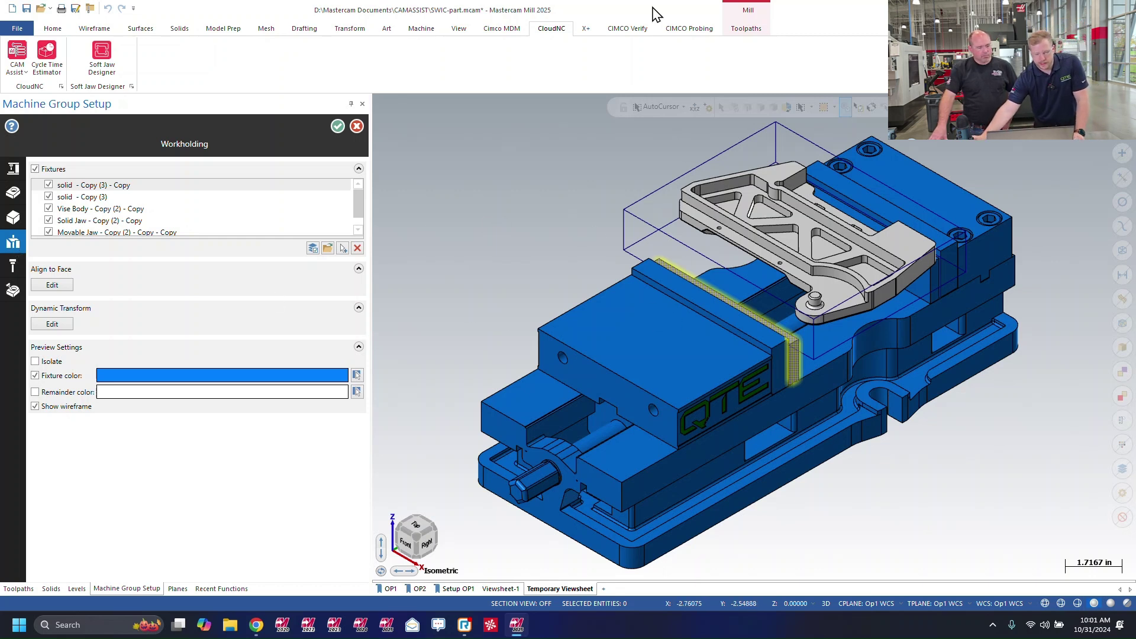
pyautogui.click(14, 195)
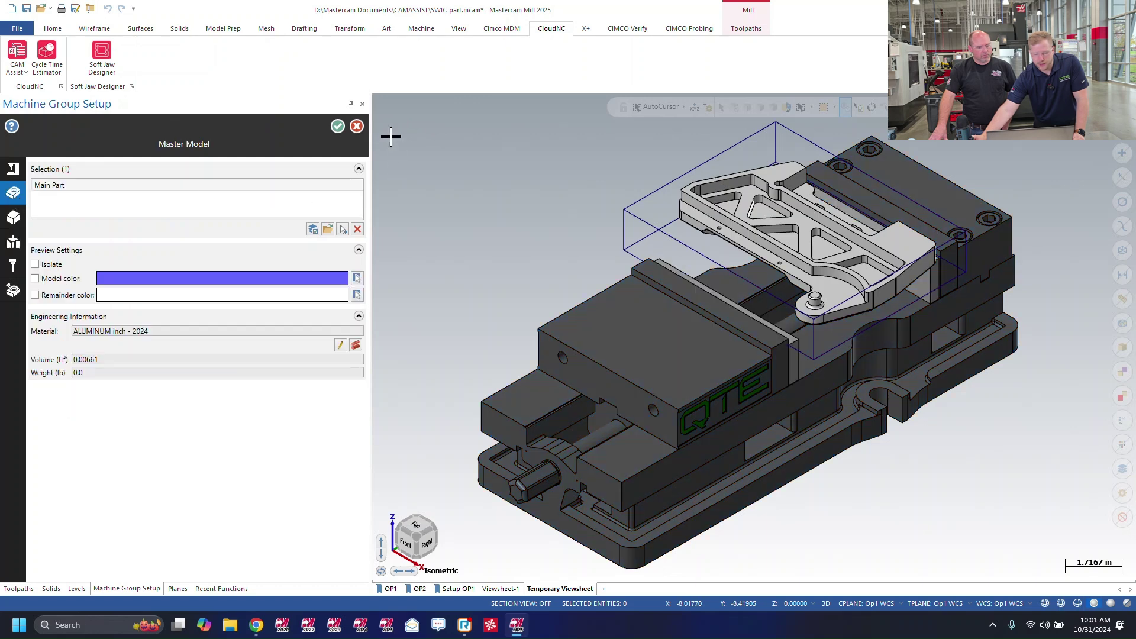
pyautogui.click(358, 128)
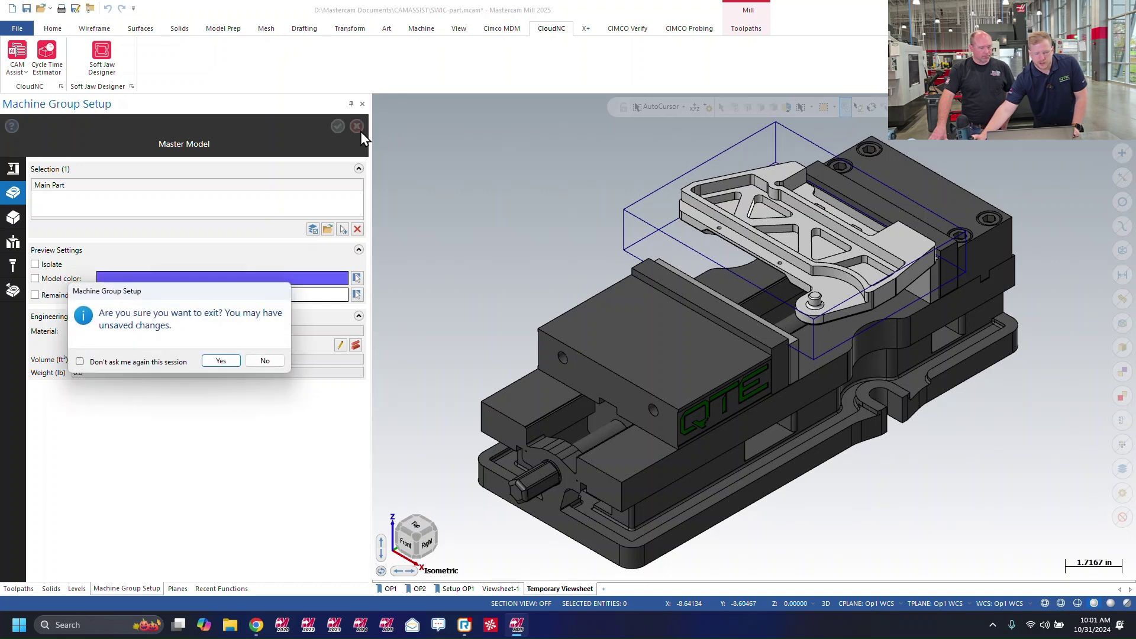
pyautogui.click(221, 362)
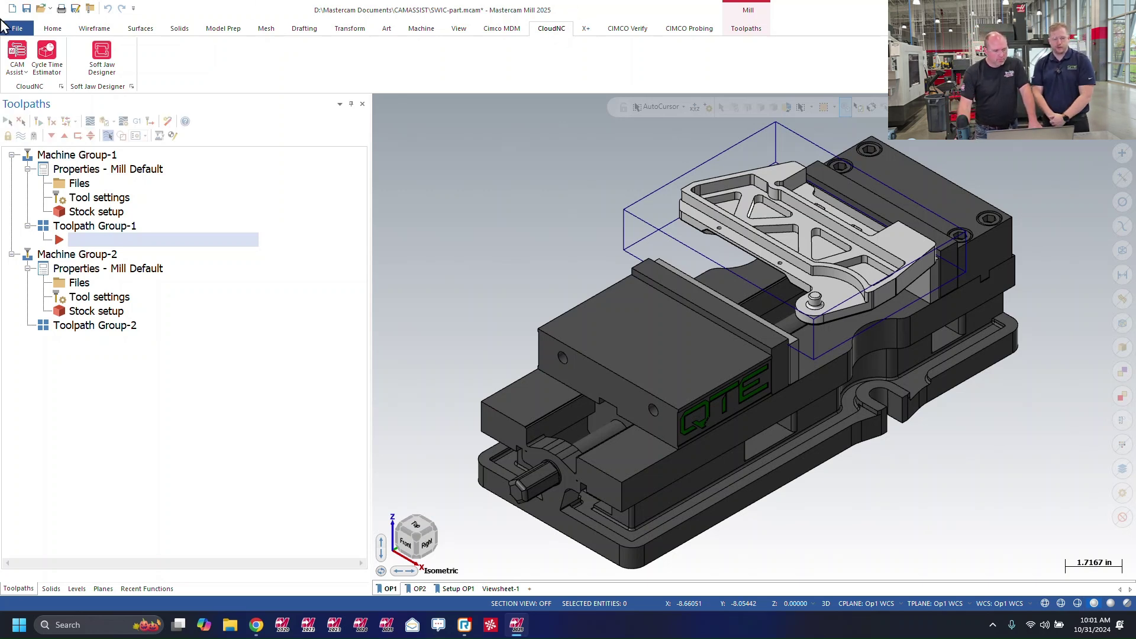
# Launch CloudNC CAM Assist from the CAM Assist dropdown, agreeing to save the file.
pyautogui.click(22, 72)
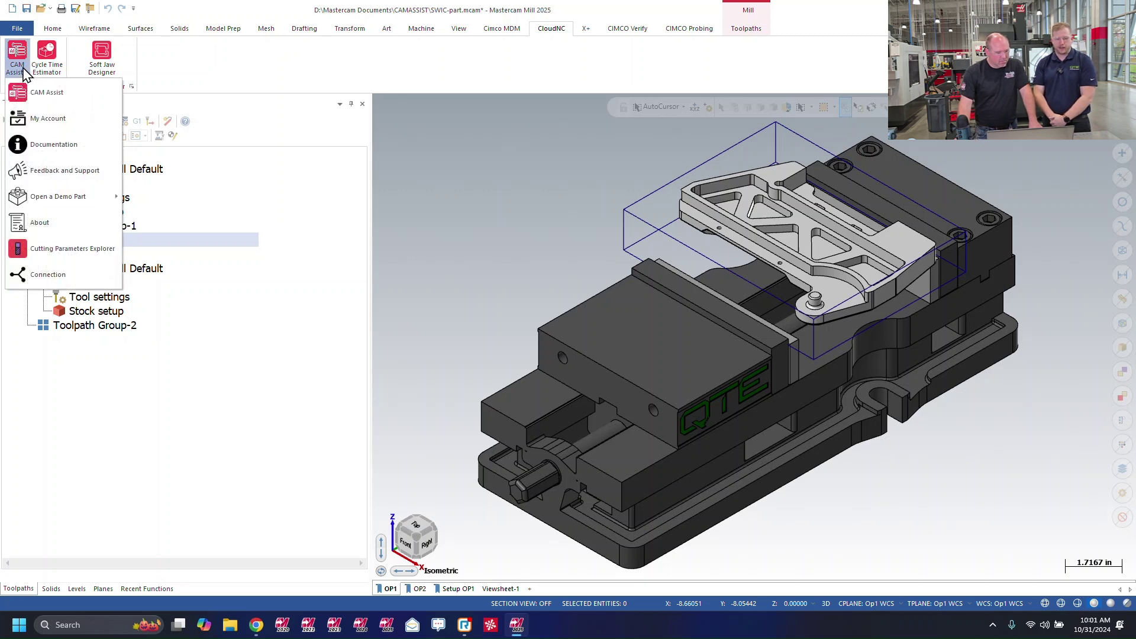
pyautogui.click(43, 93)
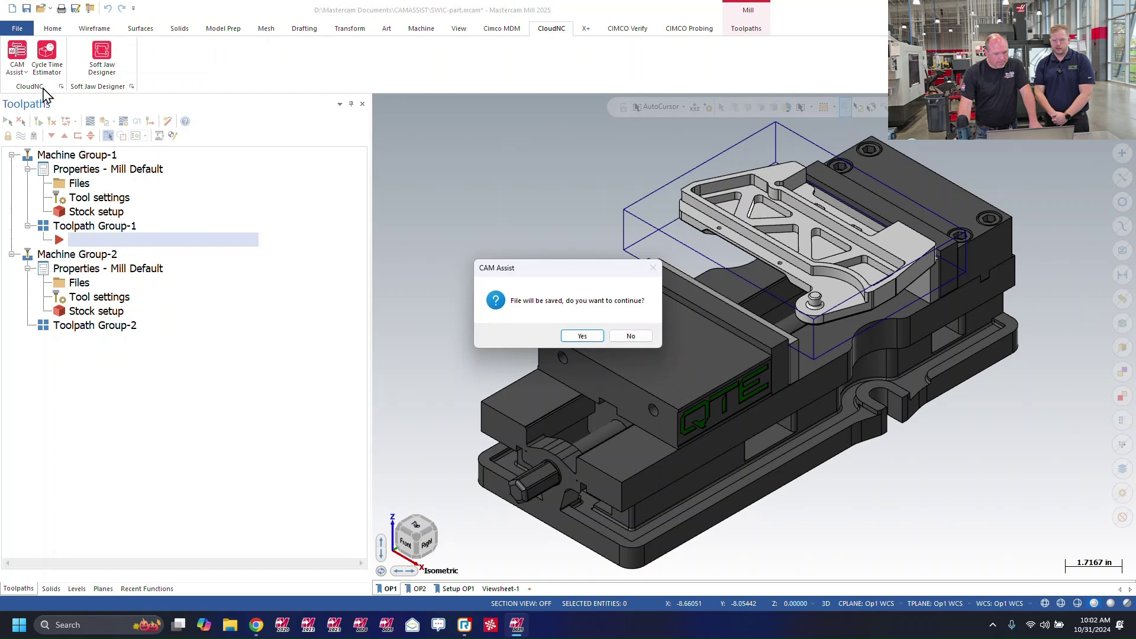
pyautogui.click(583, 336)
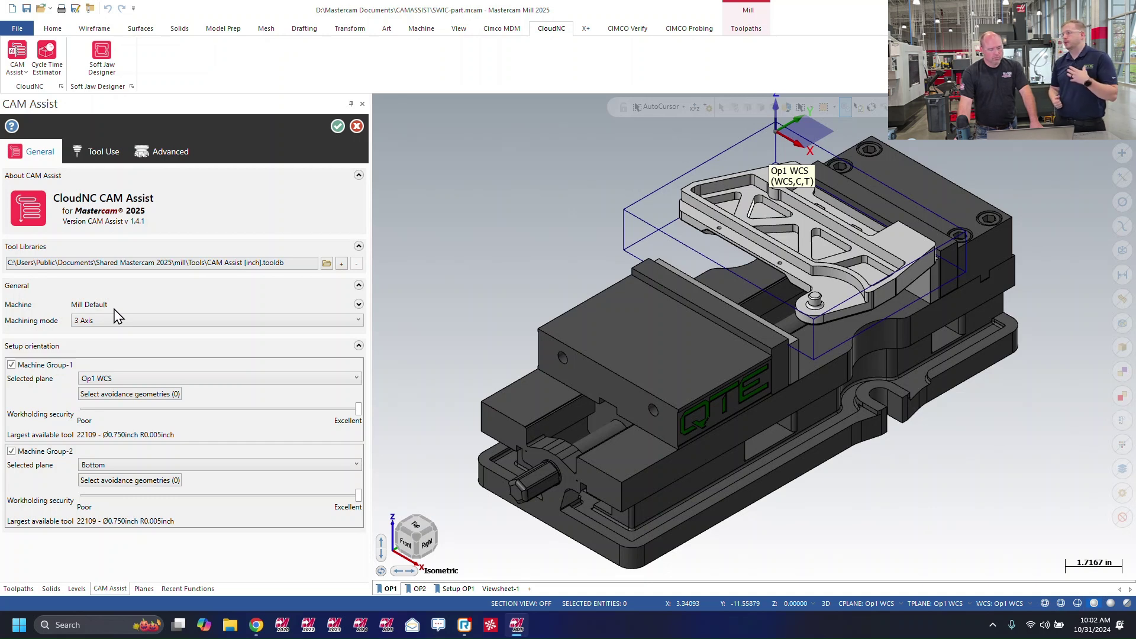
# Keep Machining mode at 3 Axis and set Machine Group-2's selected plane to Op2 WCS.
pyautogui.click(132, 314)
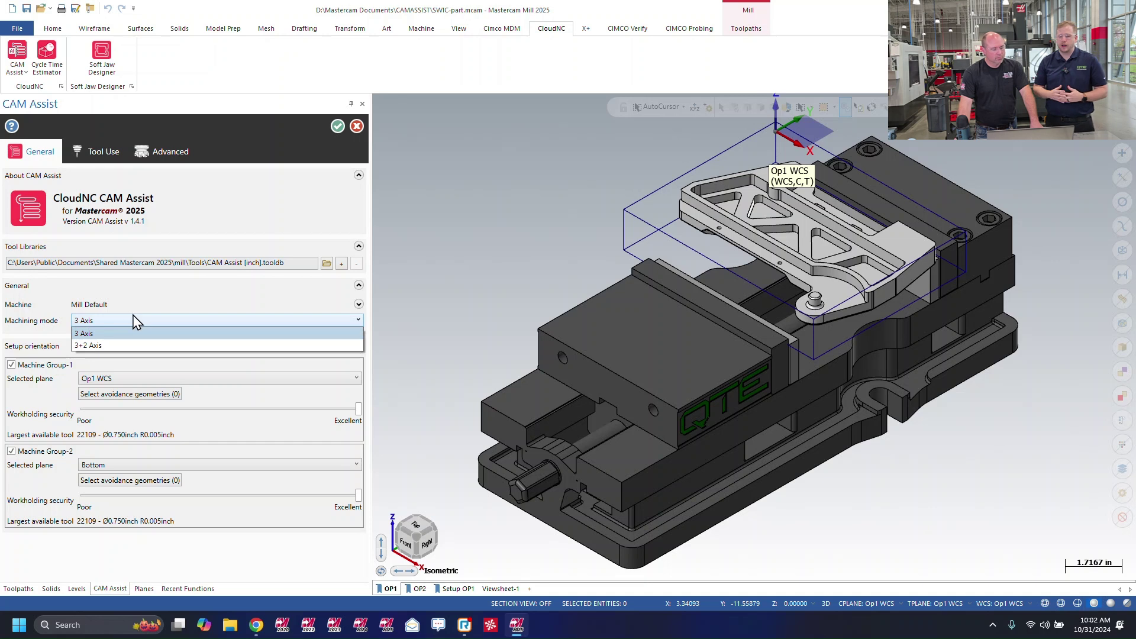
pyautogui.click(170, 309)
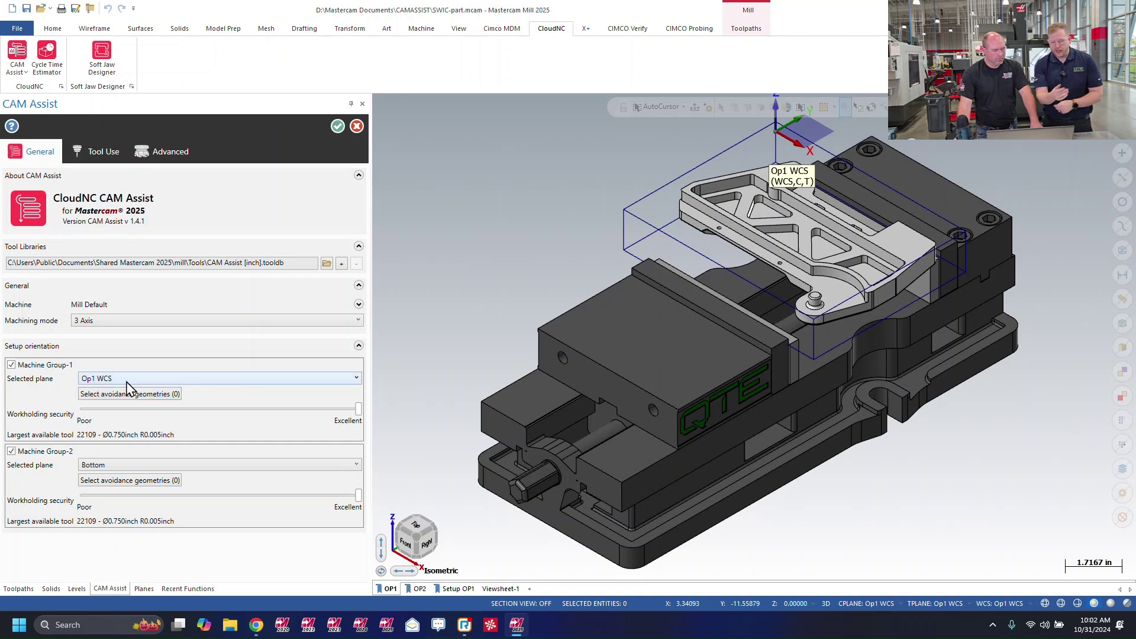
pyautogui.click(138, 470)
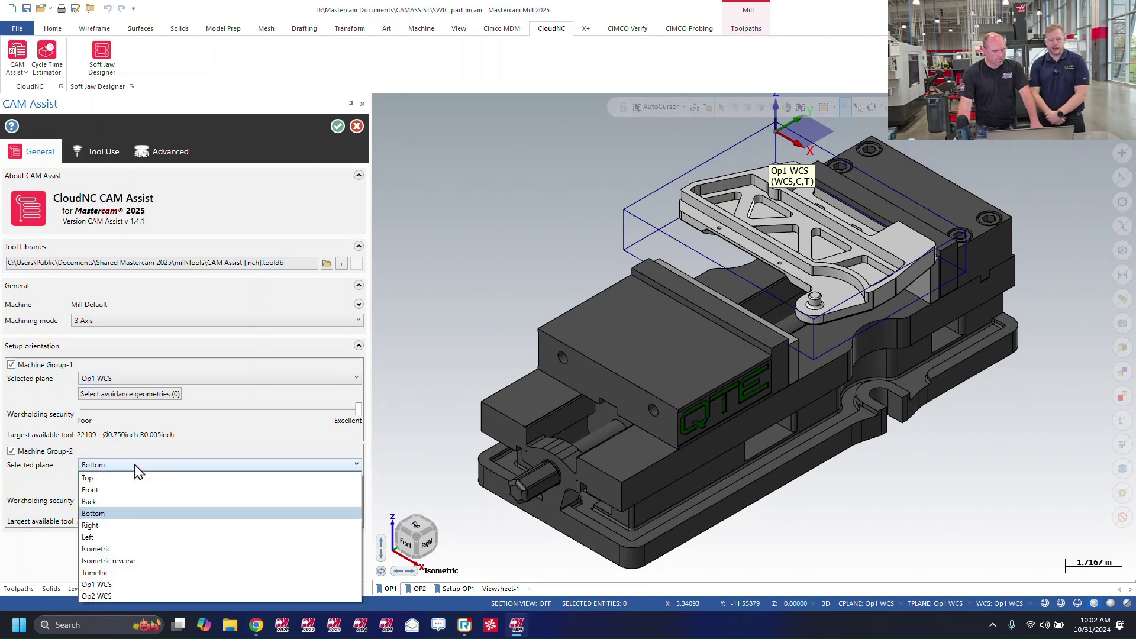
pyautogui.click(109, 595)
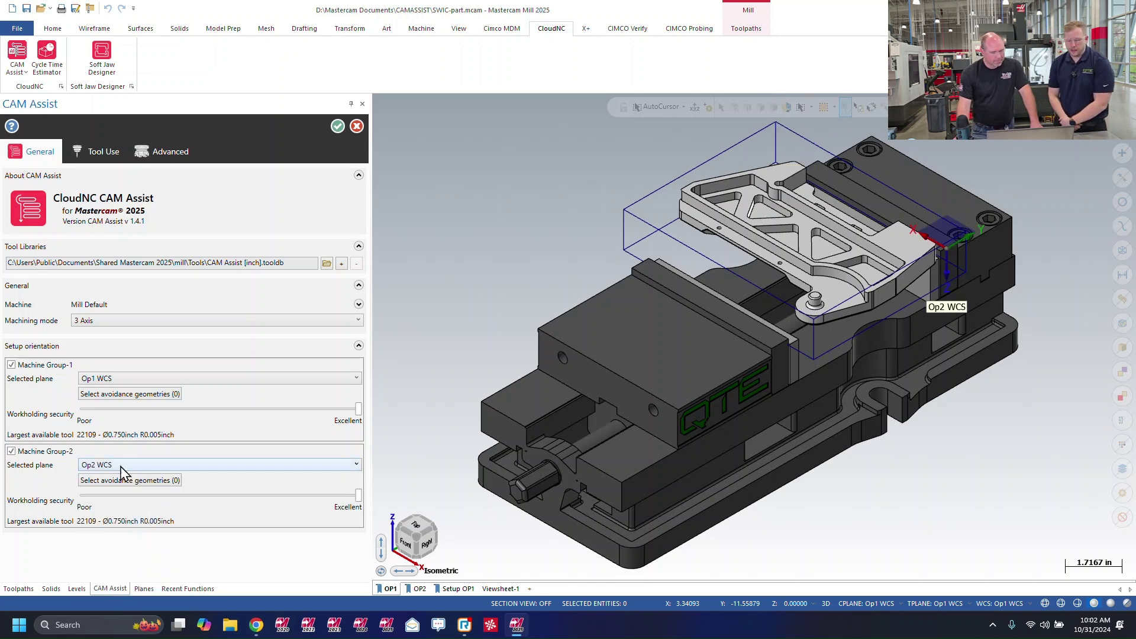
pyautogui.moveTo(114, 418)
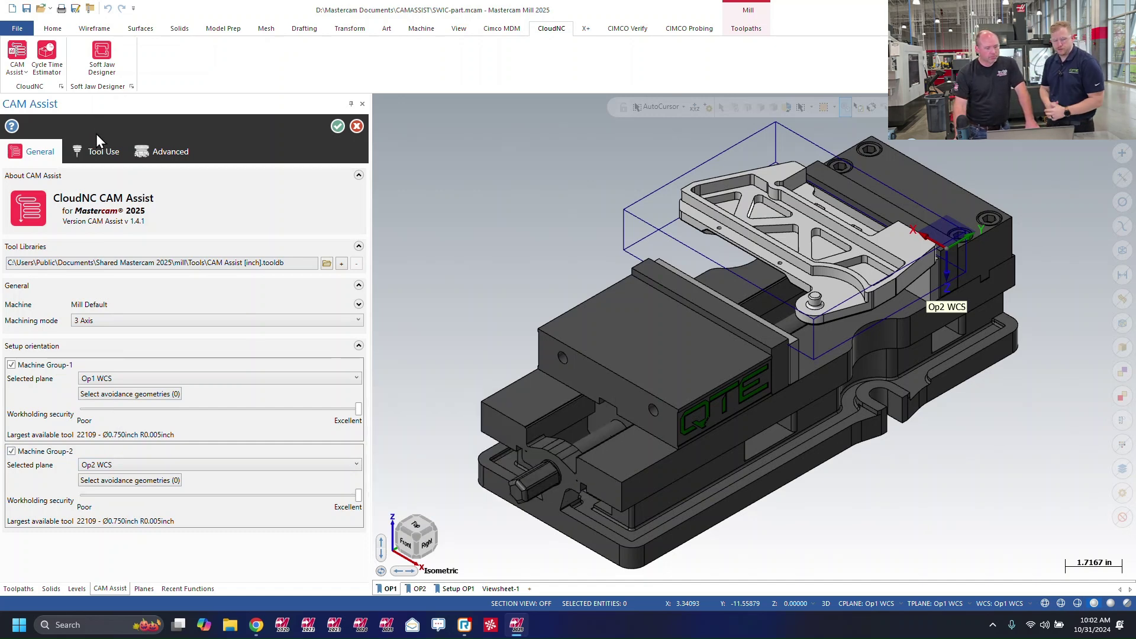
# Show the Tool Use settings with the CAM Assist [inch].tooldb library and Aluminum stock.
pyautogui.click(95, 150)
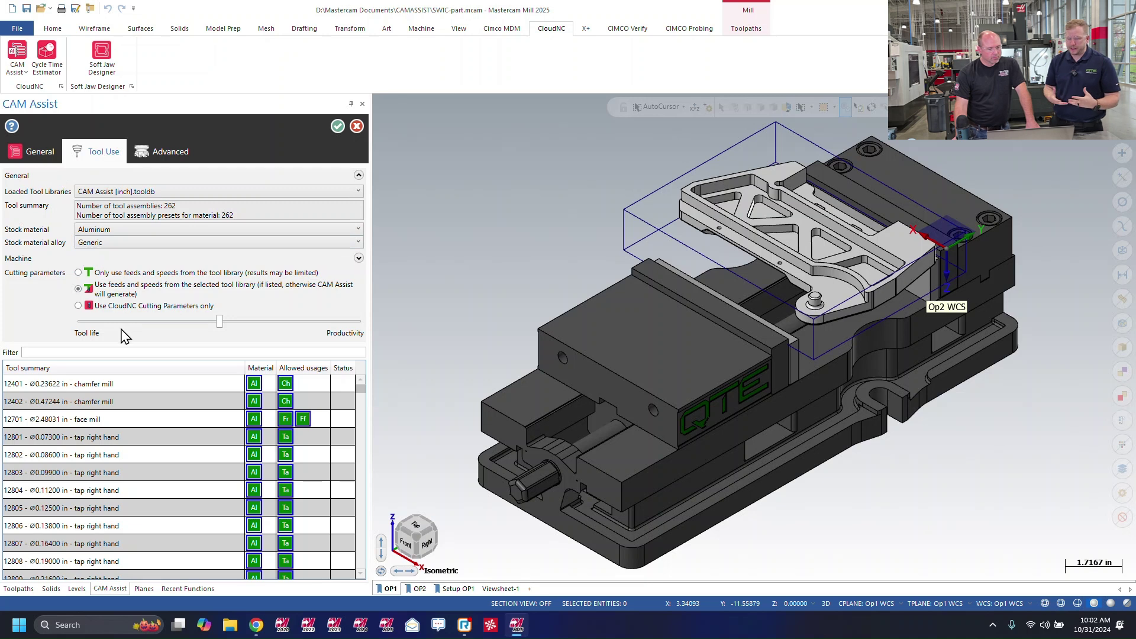
pyautogui.moveTo(124, 337)
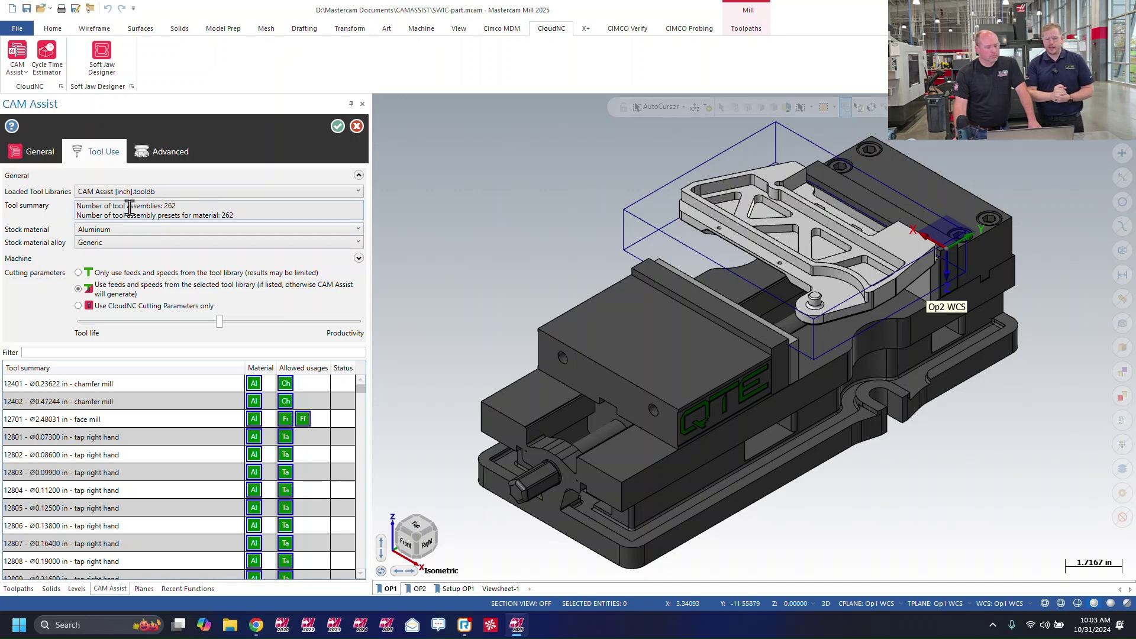
# Review the Advanced options: roughing, finishing, hole making, spot drilling, deburring, 0.01 inch stock to leave.
pyautogui.click(166, 162)
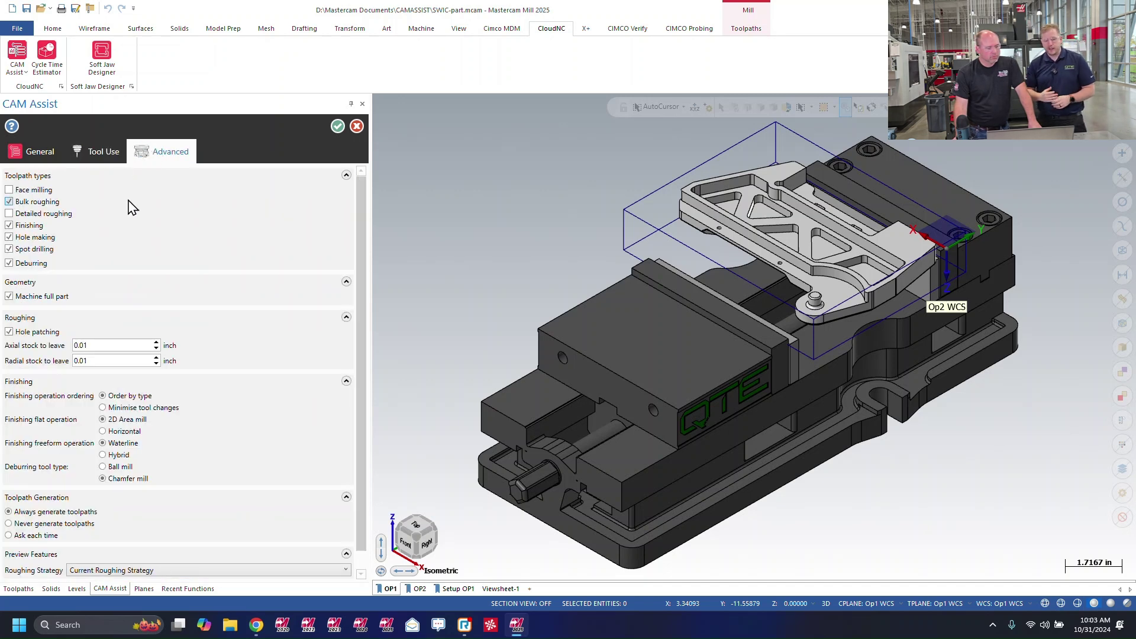
pyautogui.moveTo(173, 207)
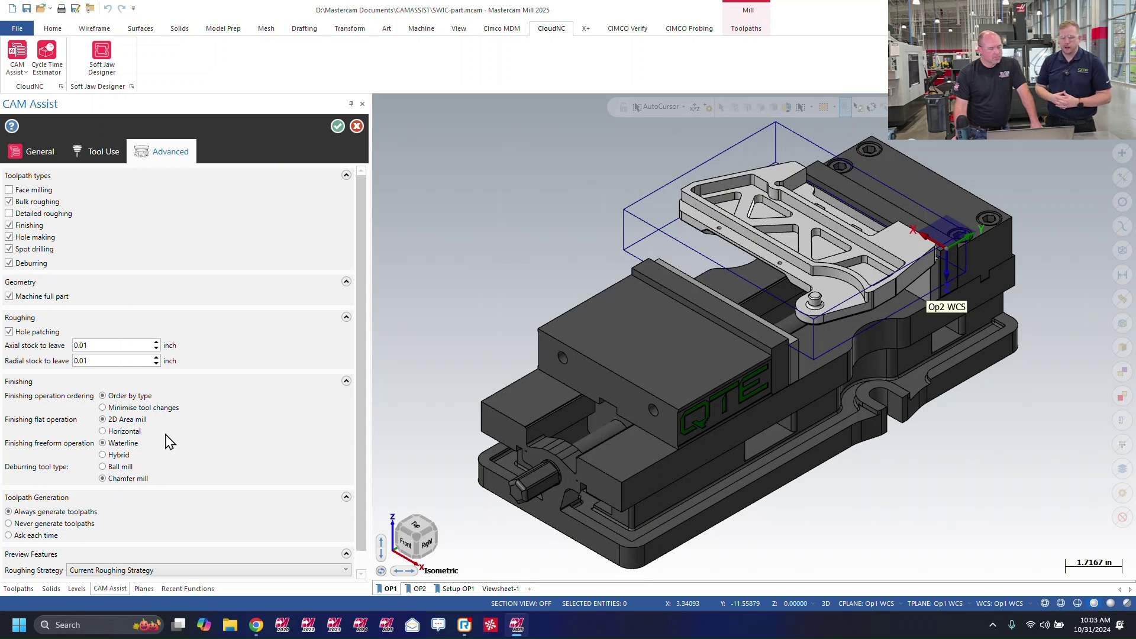
pyautogui.scroll(-1, 169, 442)
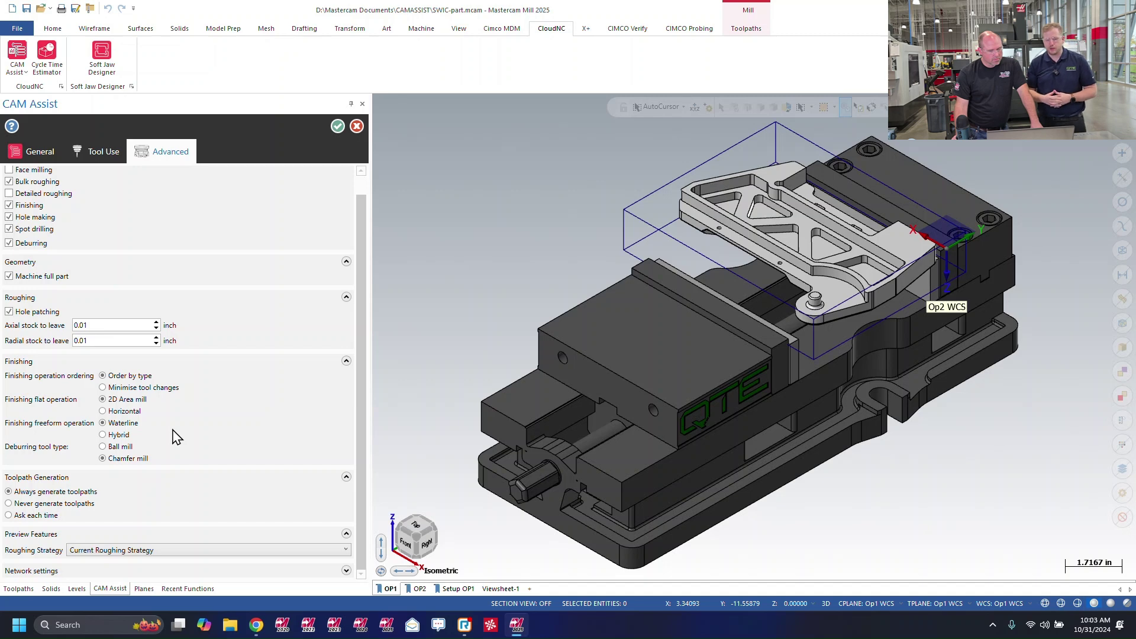
pyautogui.scroll(1, 177, 437)
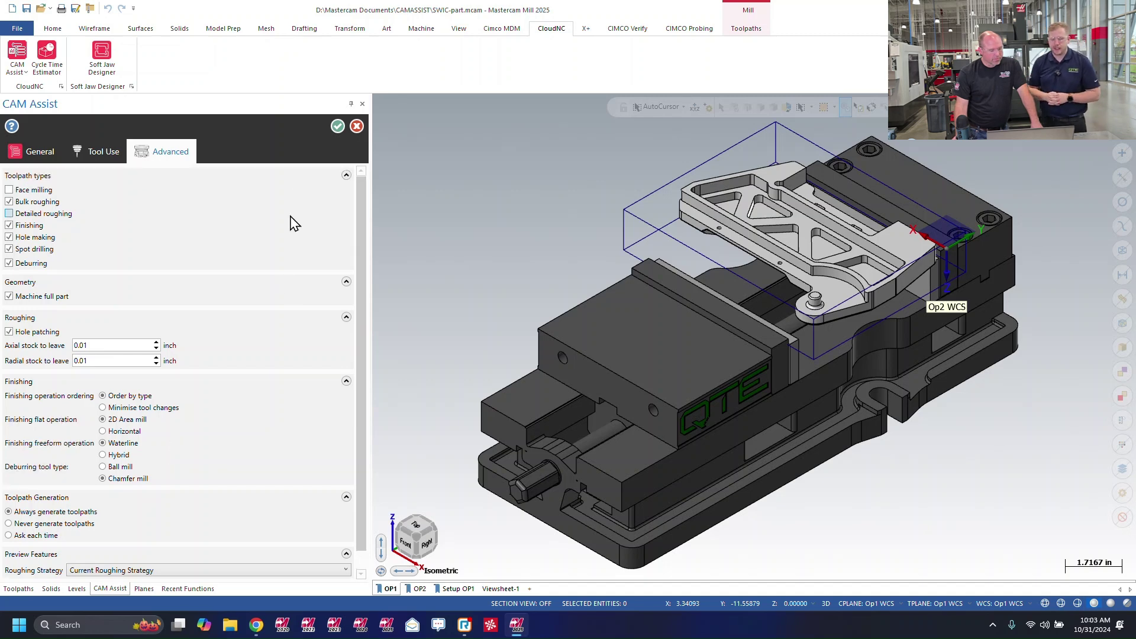
# Run CAM Assist to generate 35 operations covering all 230 surfaces and acknowledge completion.
pyautogui.click(337, 127)
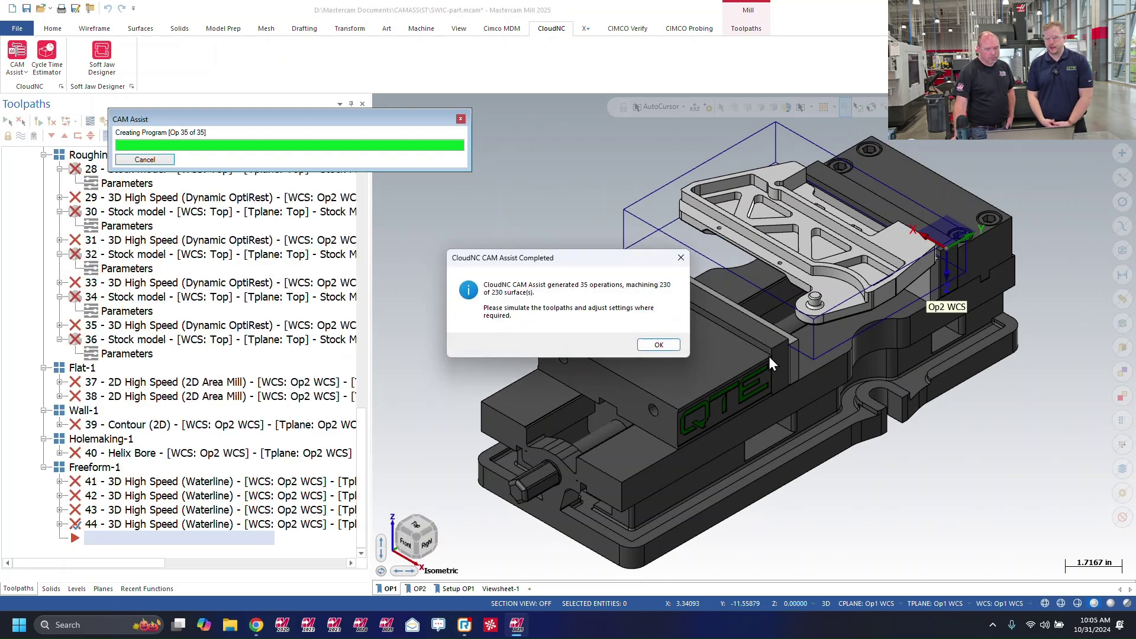
pyautogui.click(659, 346)
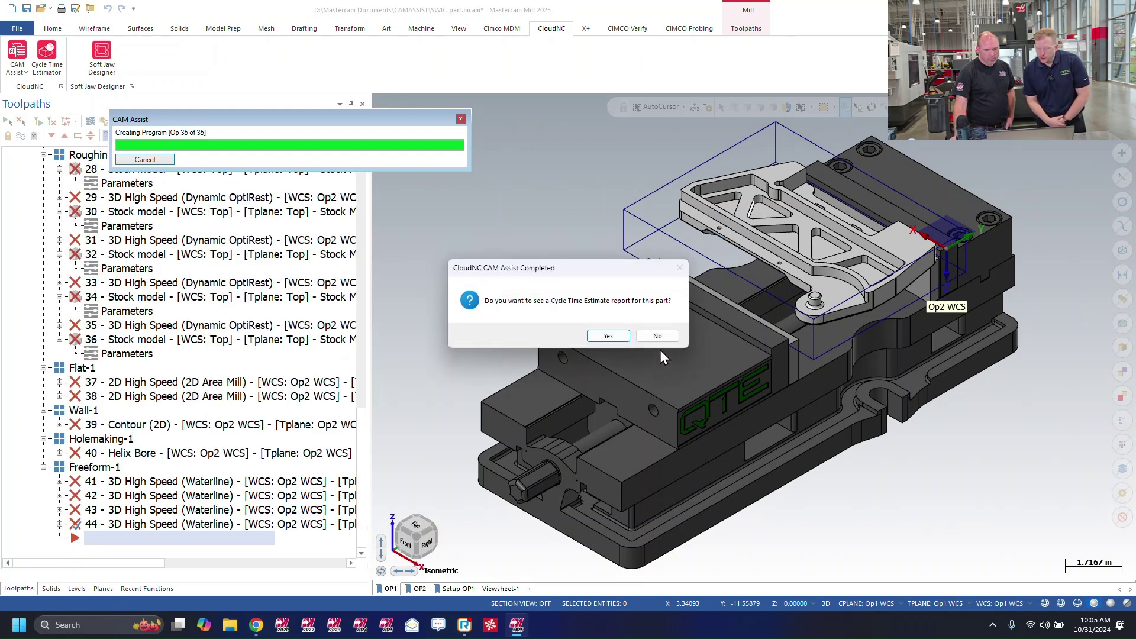
# Request a Cycle Time Estimate report for the 44 operations.
pyautogui.click(616, 335)
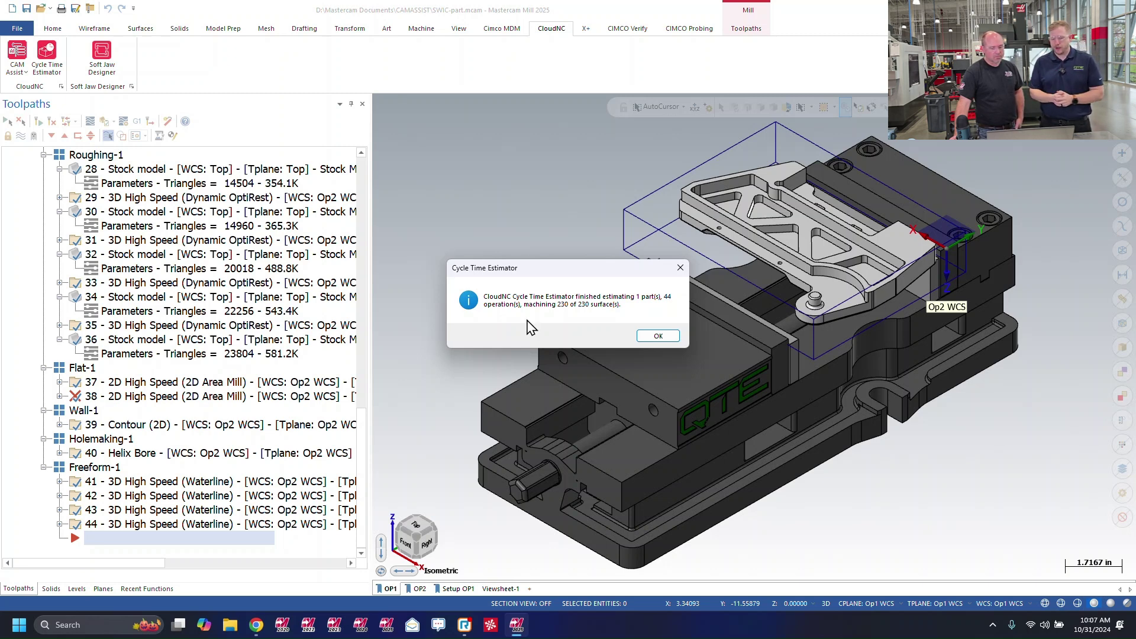
# Read the Cycle Time Estimates totalling 0:53:00, then close the estimator.
pyautogui.click(658, 336)
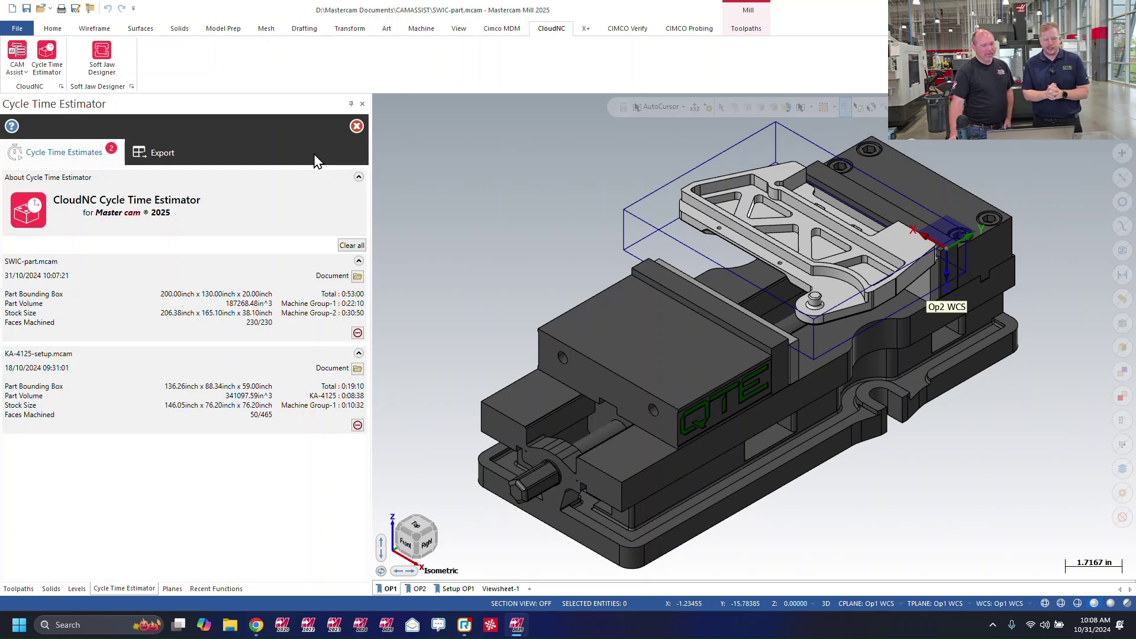
pyautogui.click(357, 126)
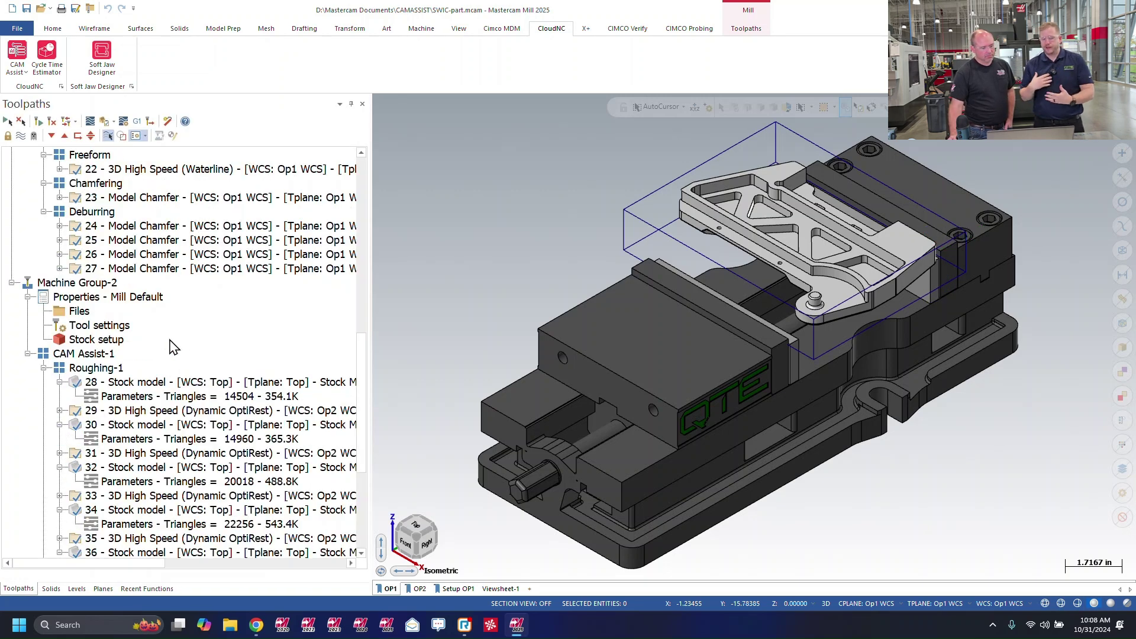
# Remove operation 38's containment chain, set Stay inside, regenerate it, and show the OP2 view.
pyautogui.click(137, 398)
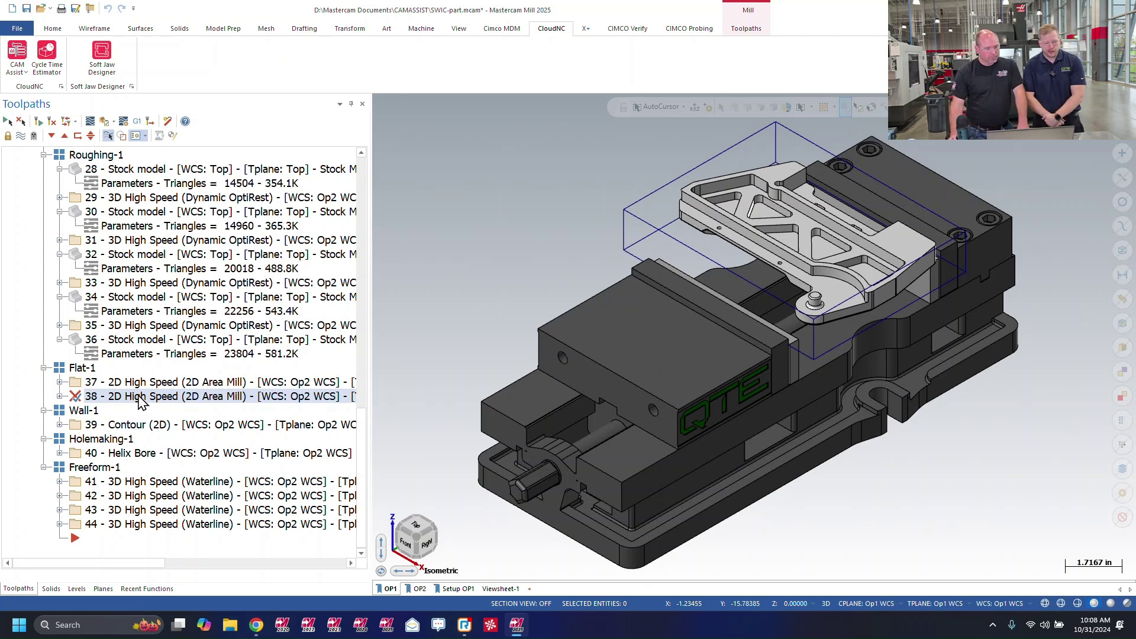
pyautogui.click(60, 396)
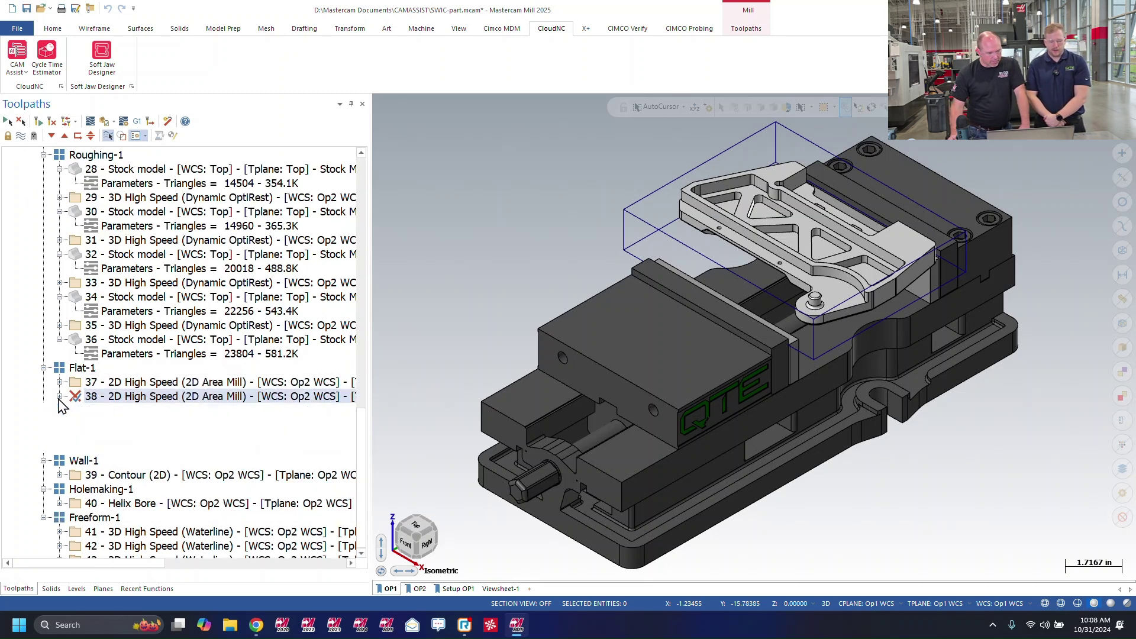
pyautogui.click(127, 410)
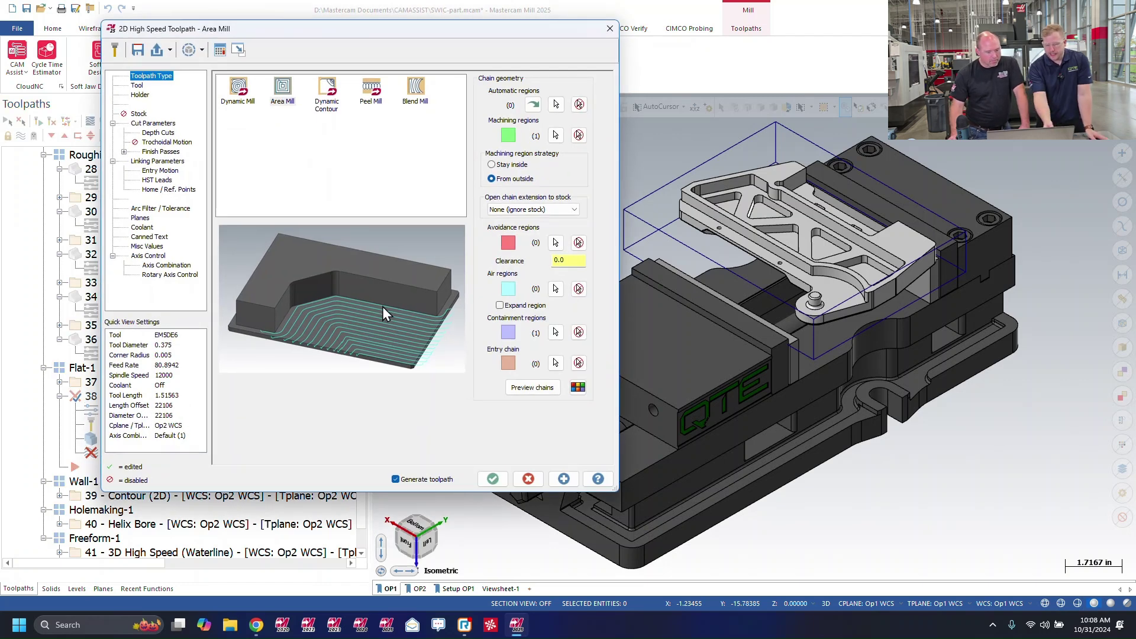
pyautogui.click(579, 332)
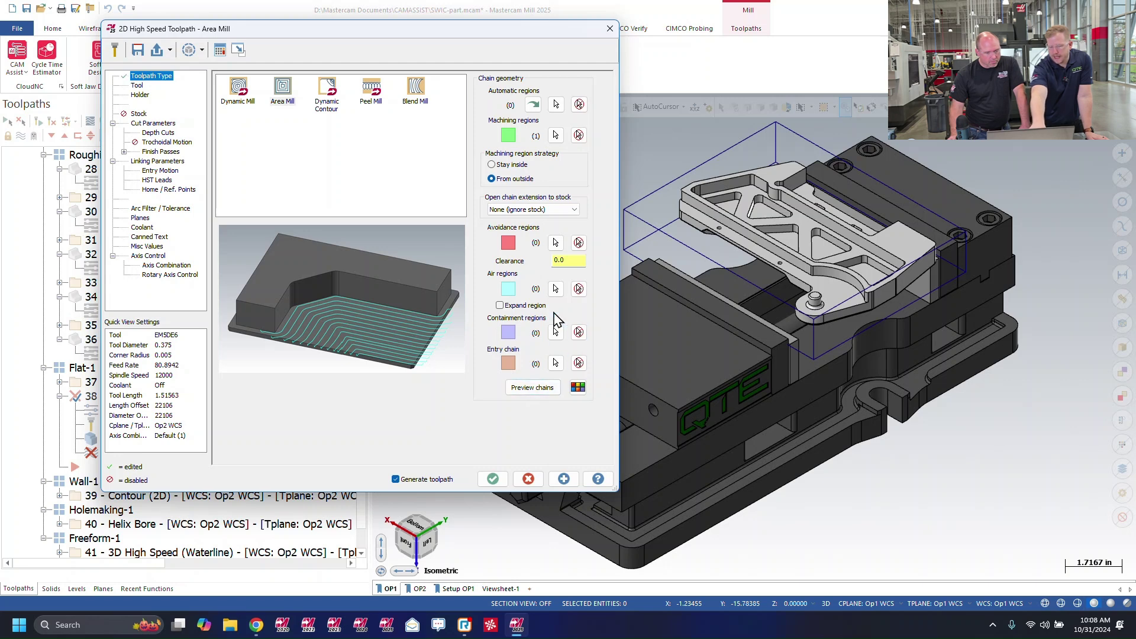
pyautogui.click(513, 165)
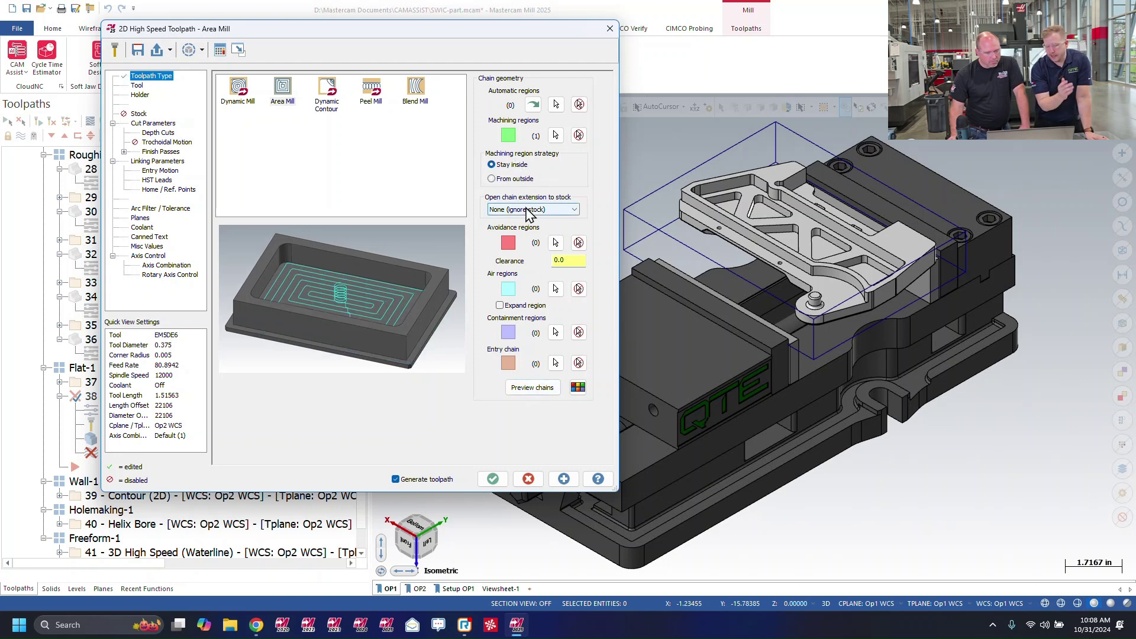
pyautogui.click(494, 477)
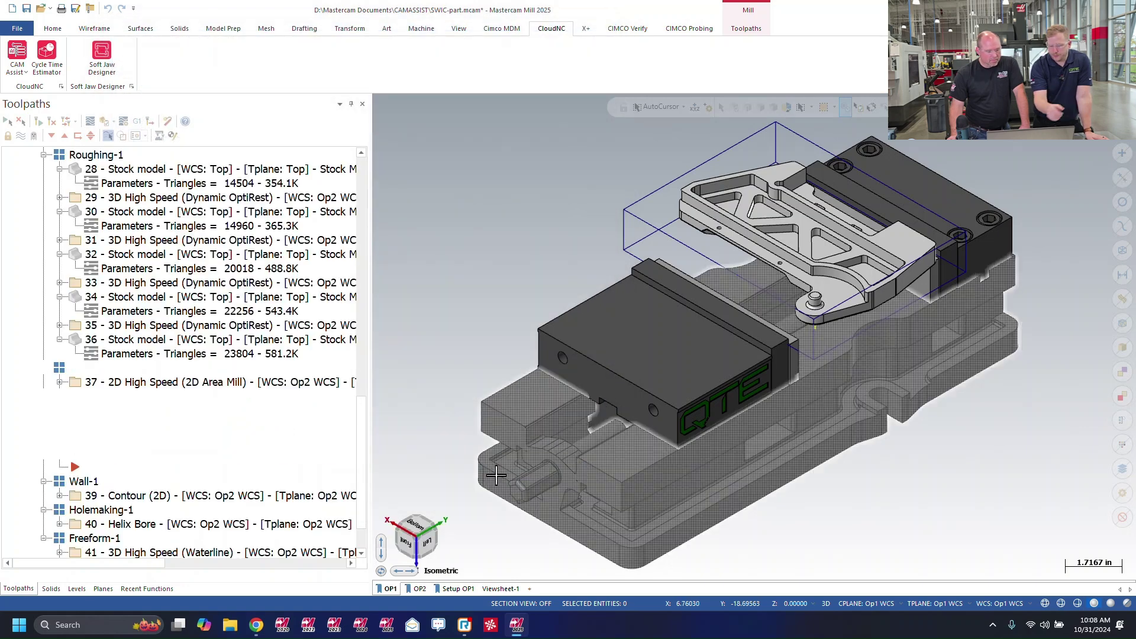
pyautogui.click(418, 588)
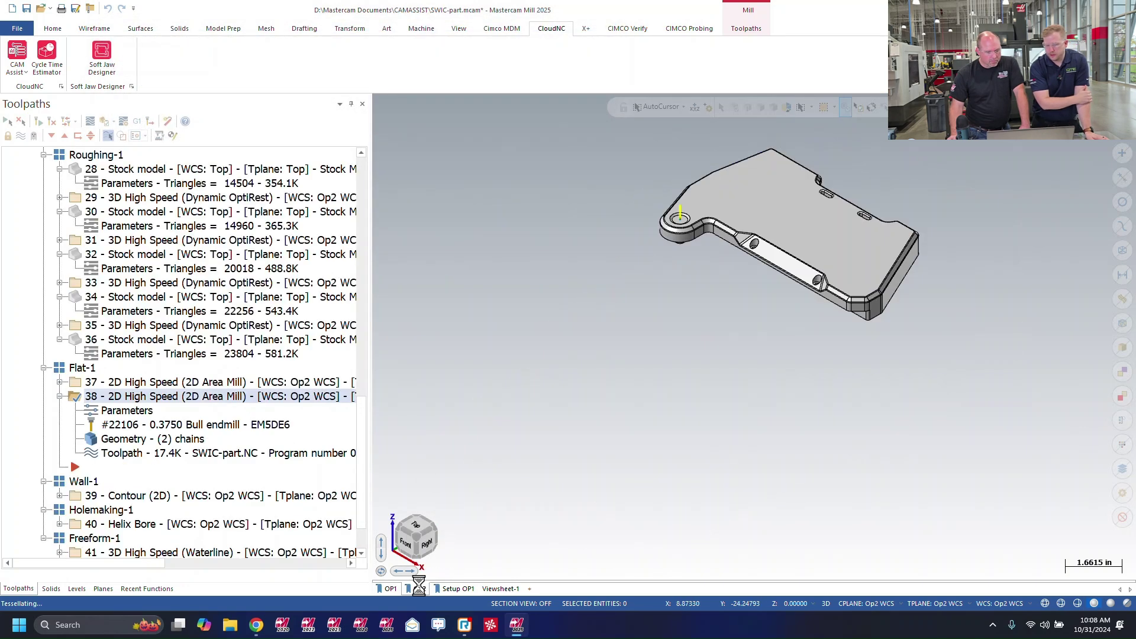
pyautogui.scroll(8, 686, 213)
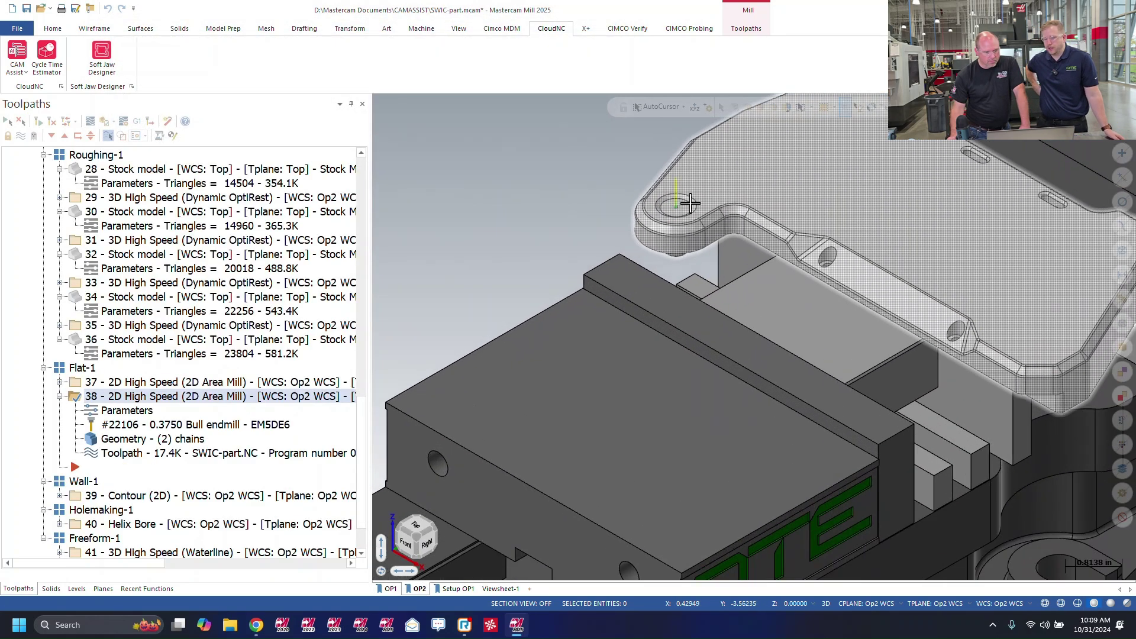
# In the OP1 view, select Machine Group-1 to display all its toolpaths on the vised stock.
pyautogui.scroll(1, 690, 203)
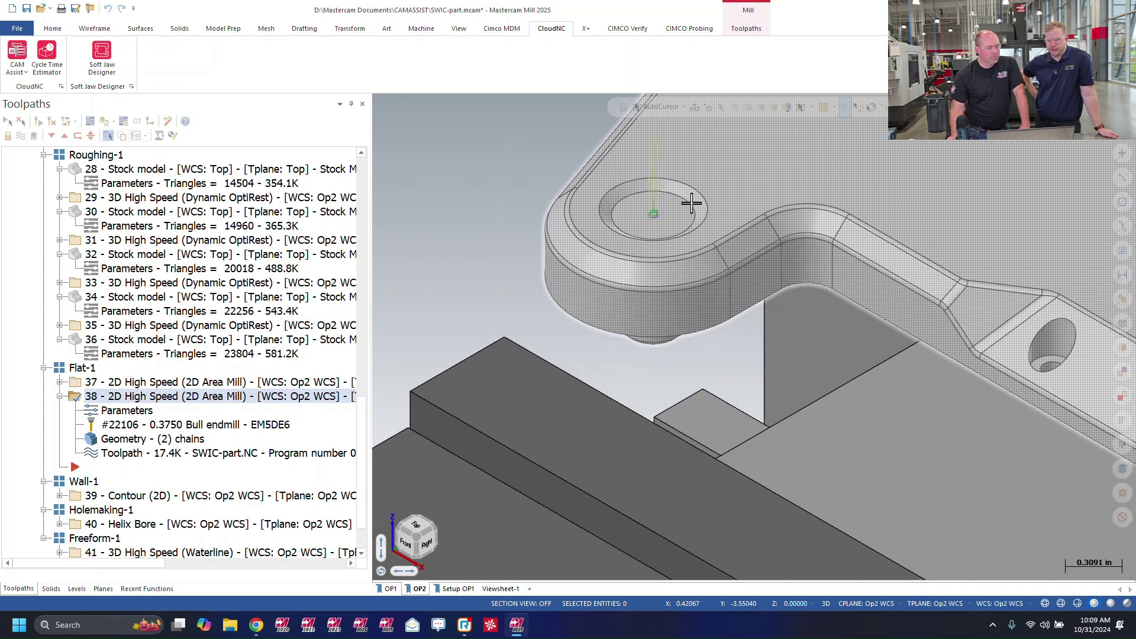
pyautogui.scroll(-6, 689, 206)
pyautogui.scroll(-1, 686, 210)
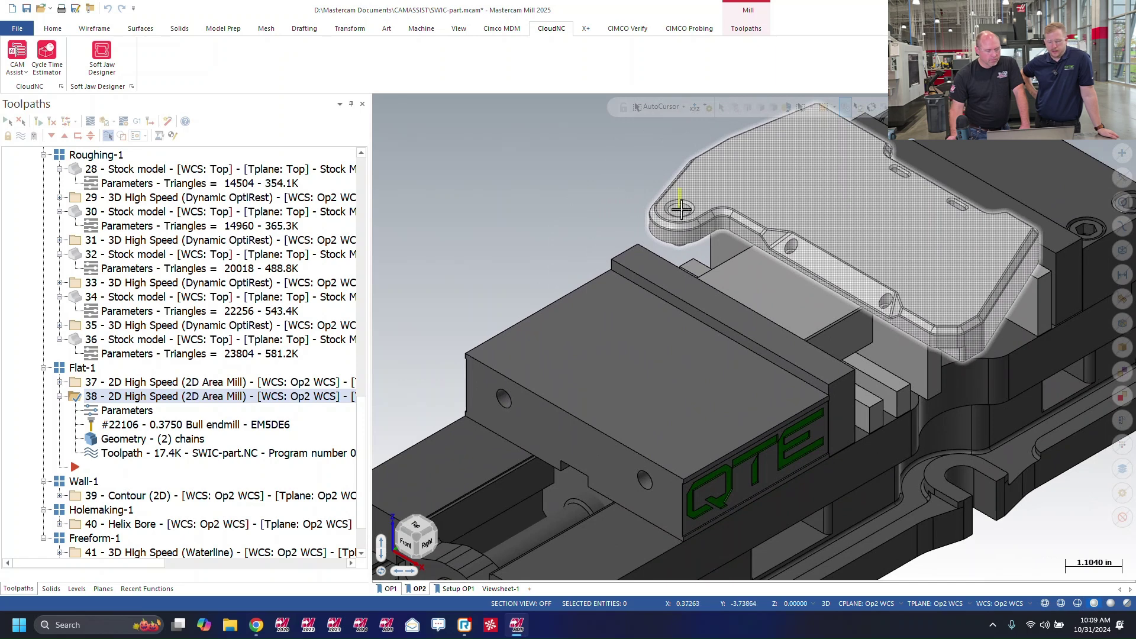
pyautogui.moveTo(359, 415); pyautogui.dragTo(363, 246)
pyautogui.click(389, 589)
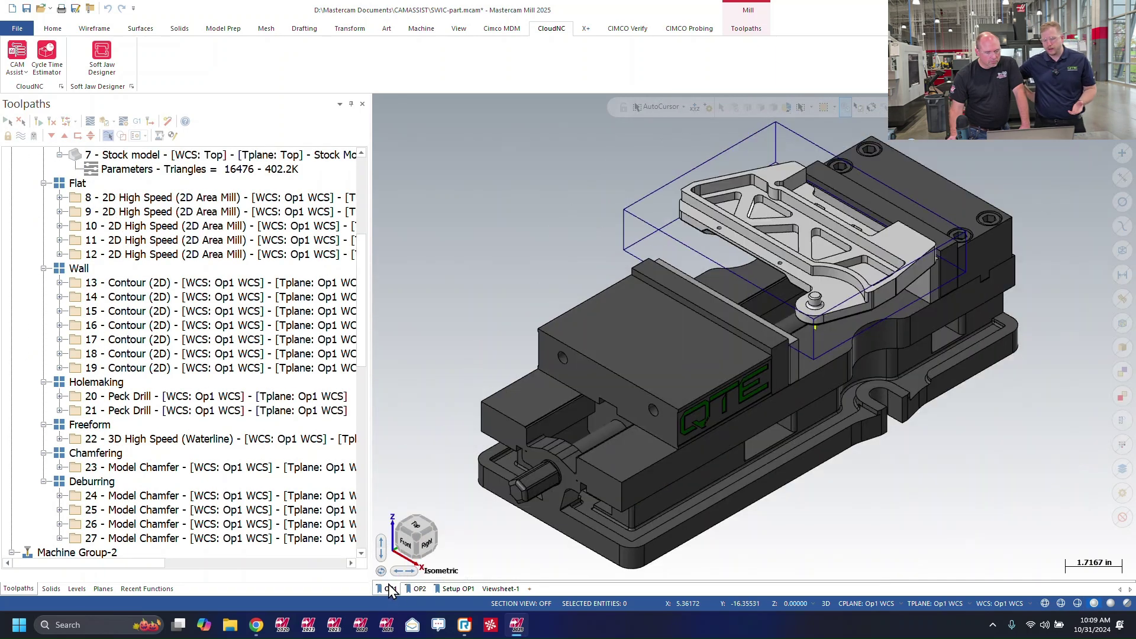
pyautogui.moveTo(358, 345); pyautogui.dragTo(361, 253)
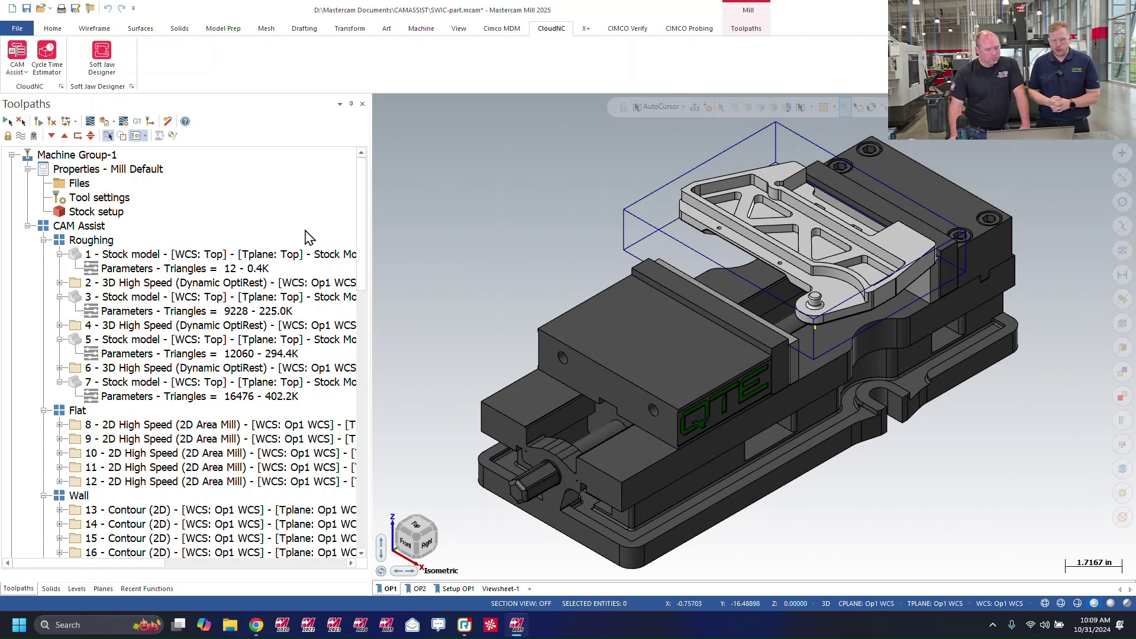
pyautogui.click(88, 157)
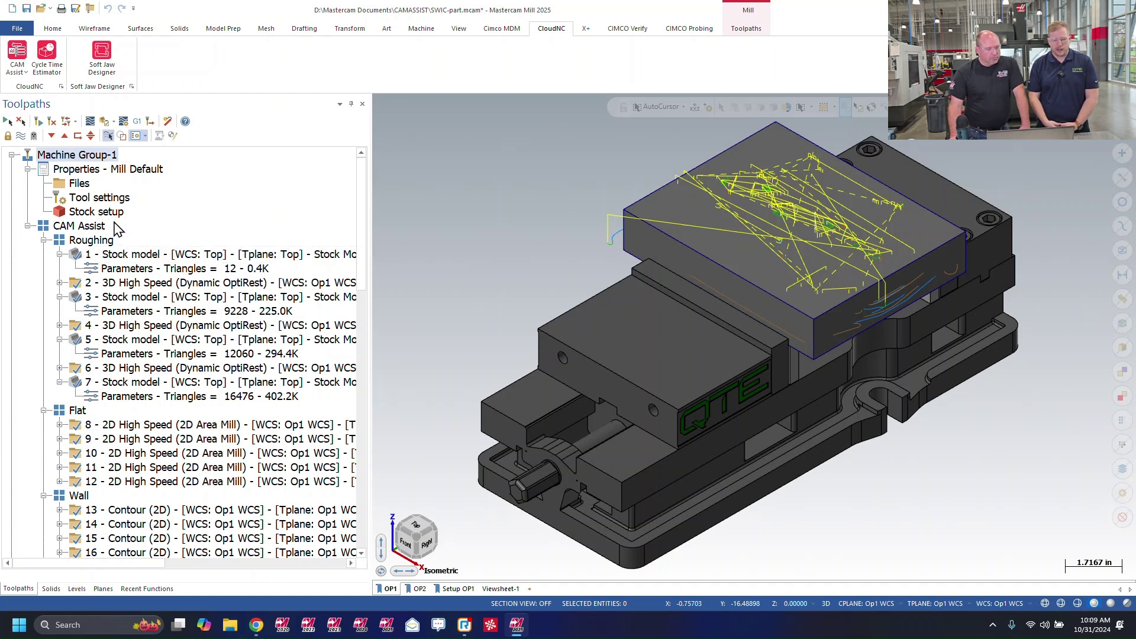
# Verify the roughing toolpaths, then revise the Dynamic OptiRough stepover distance and regenerate.
pyautogui.click(104, 121)
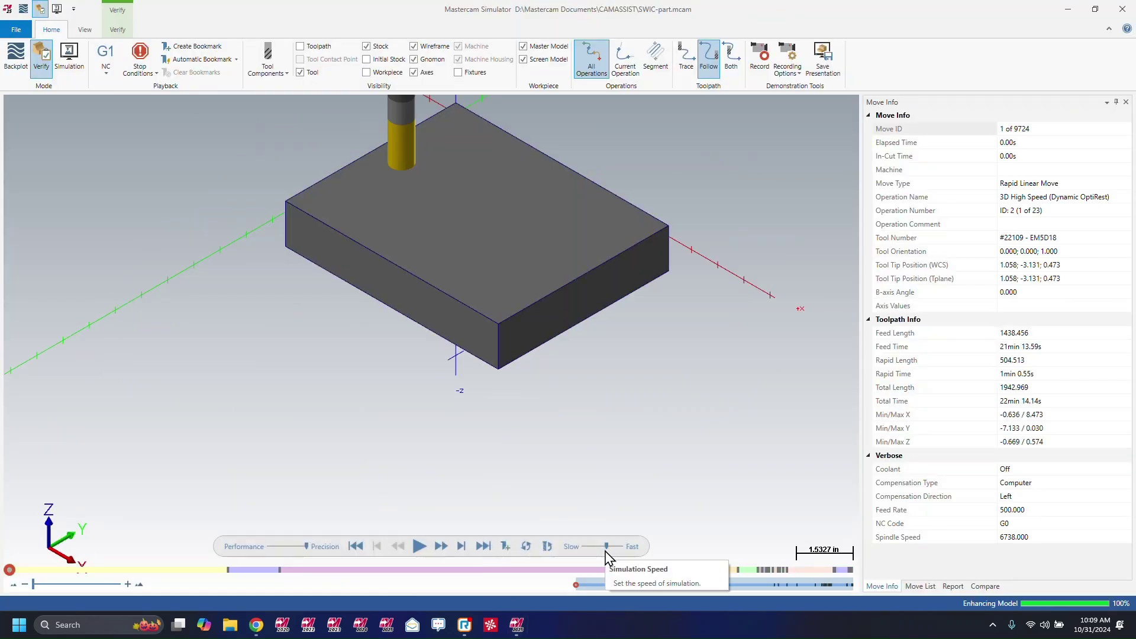
pyautogui.click(418, 544)
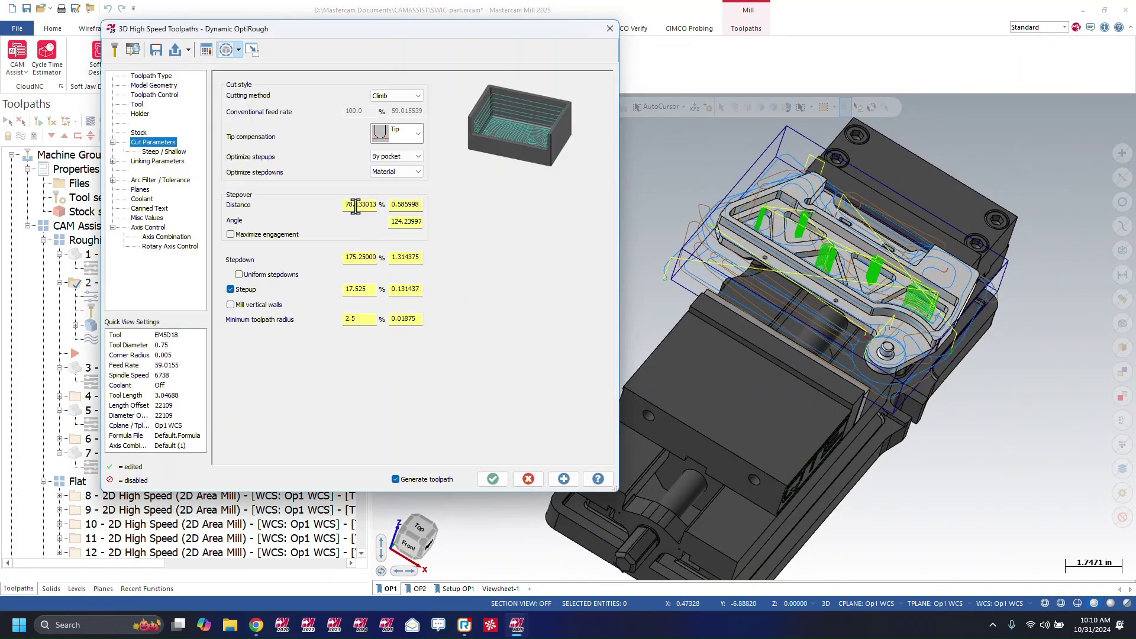
pyautogui.click(357, 206)
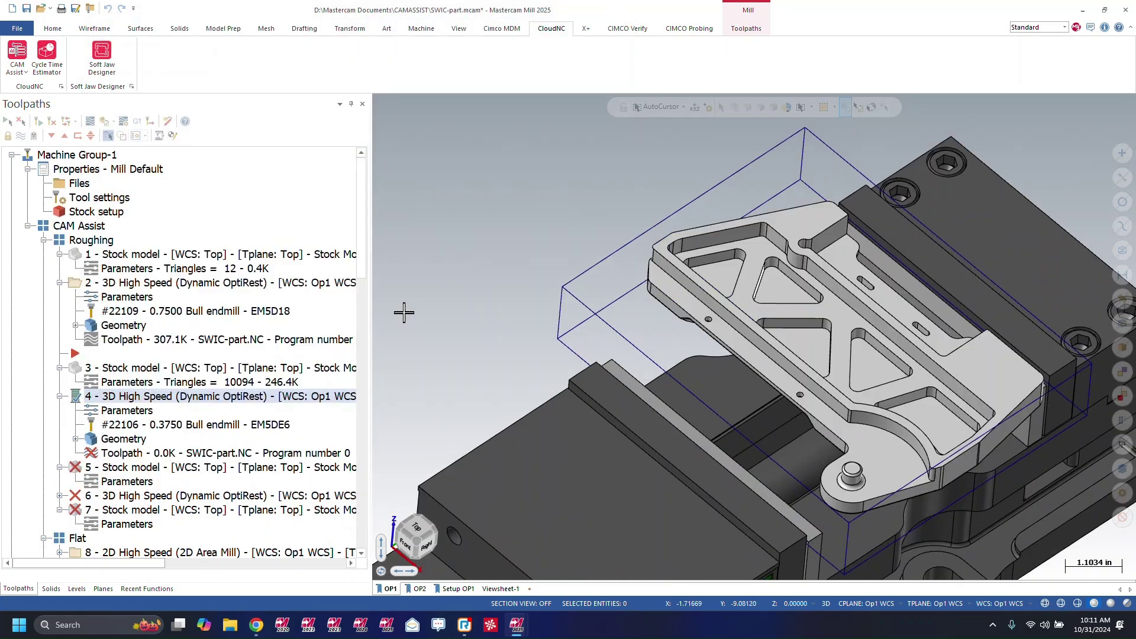
pyautogui.scroll(5, 606, 332)
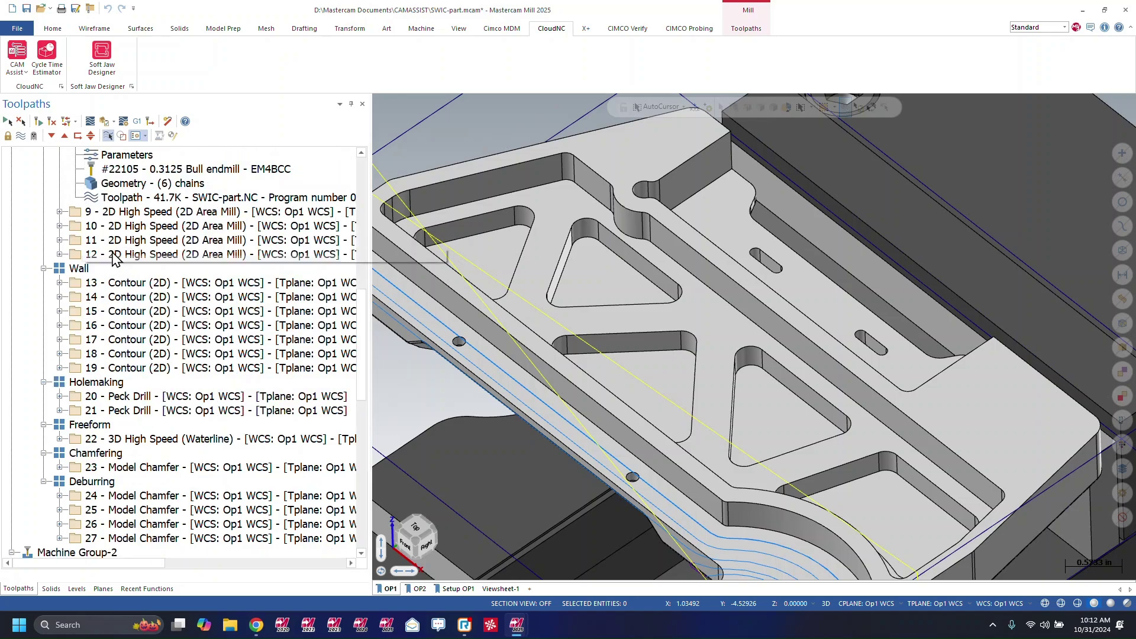
pyautogui.click(135, 325)
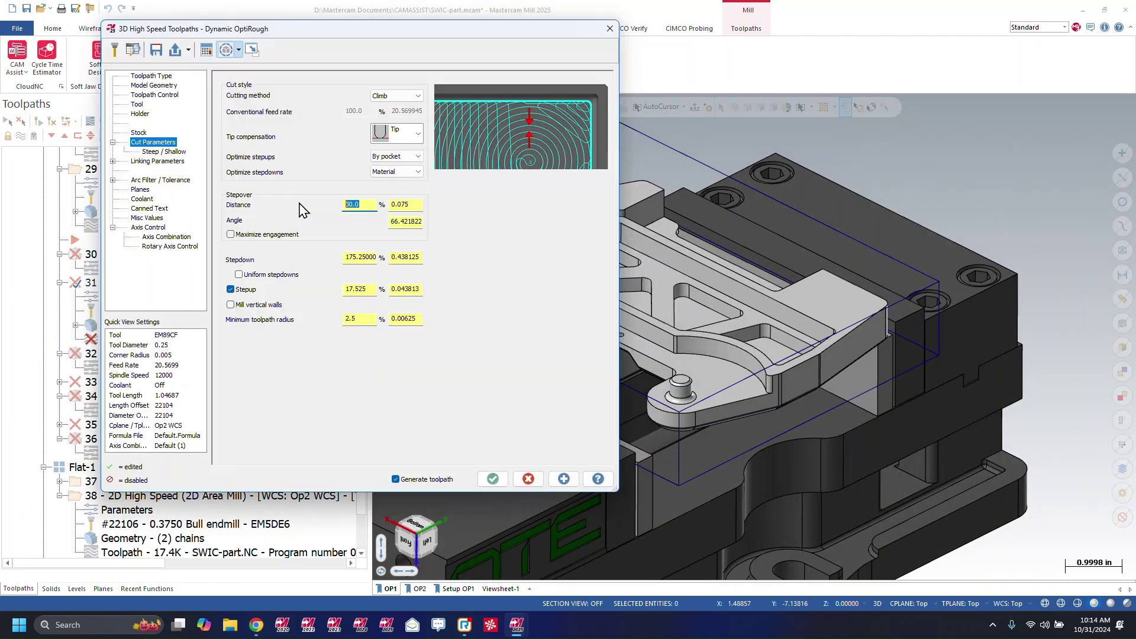
pyautogui.press('Return')
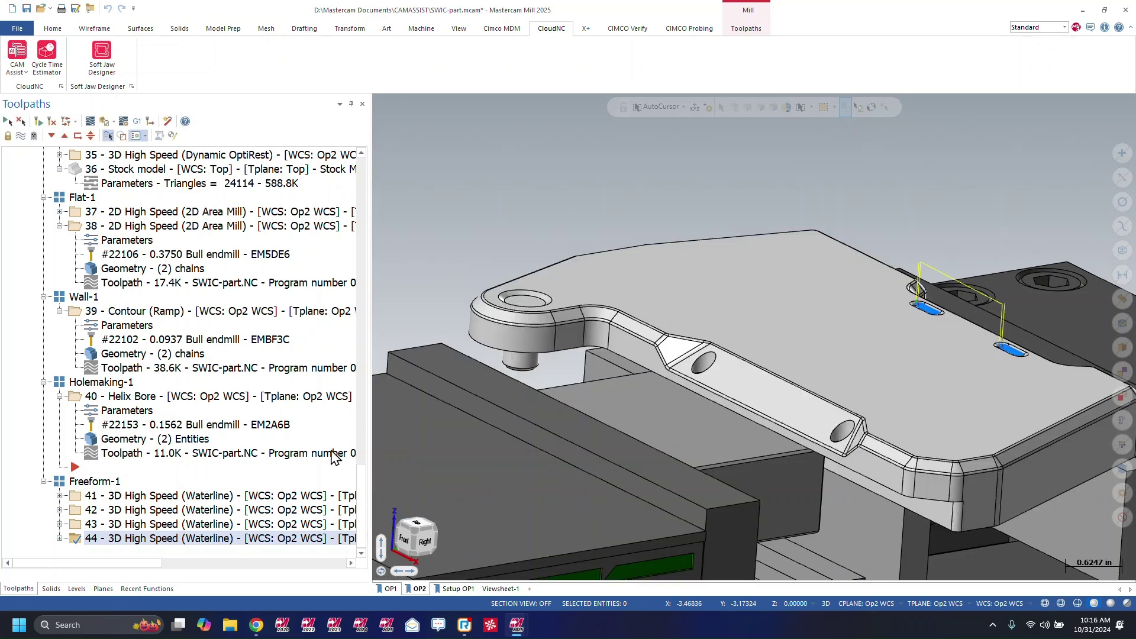
# Select Machine Group-2 in the Toolpaths tree to show its Op2 toolpaths on the vise part.
pyautogui.moveTo(363, 491); pyautogui.dragTo(420, 119)
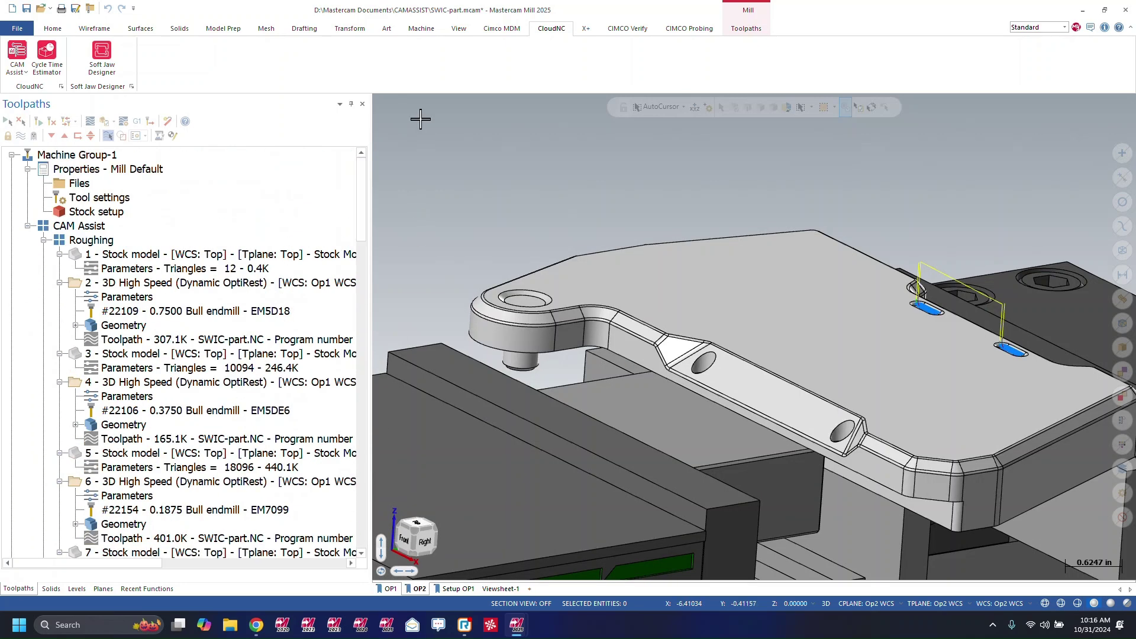
pyautogui.click(71, 155)
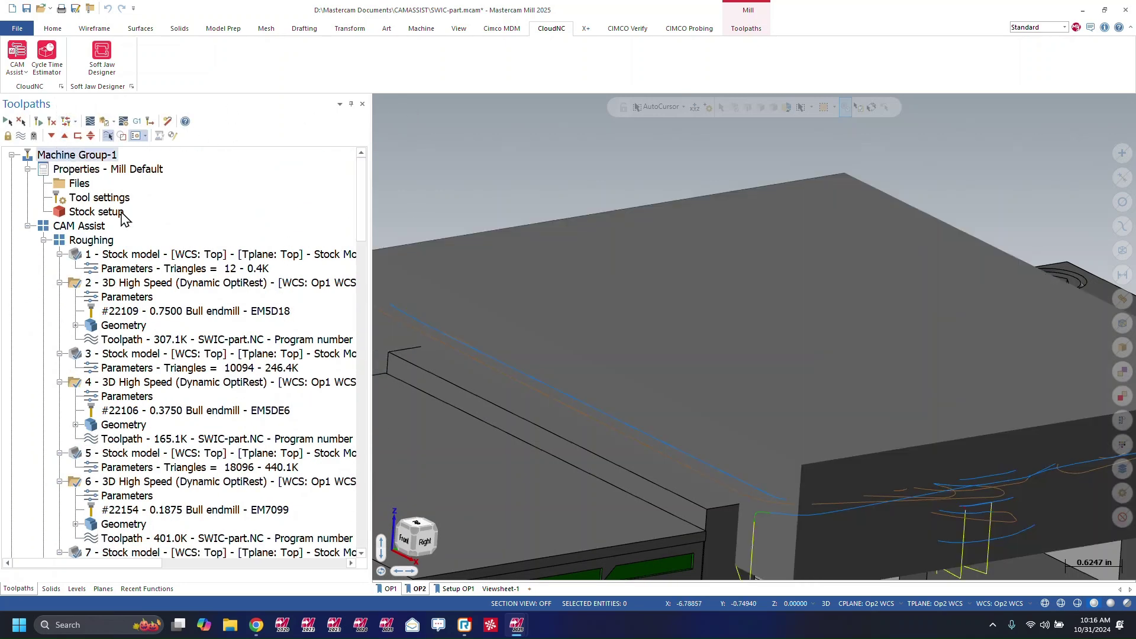
pyautogui.scroll(-9, 148, 249)
pyautogui.scroll(-9, 98, 385)
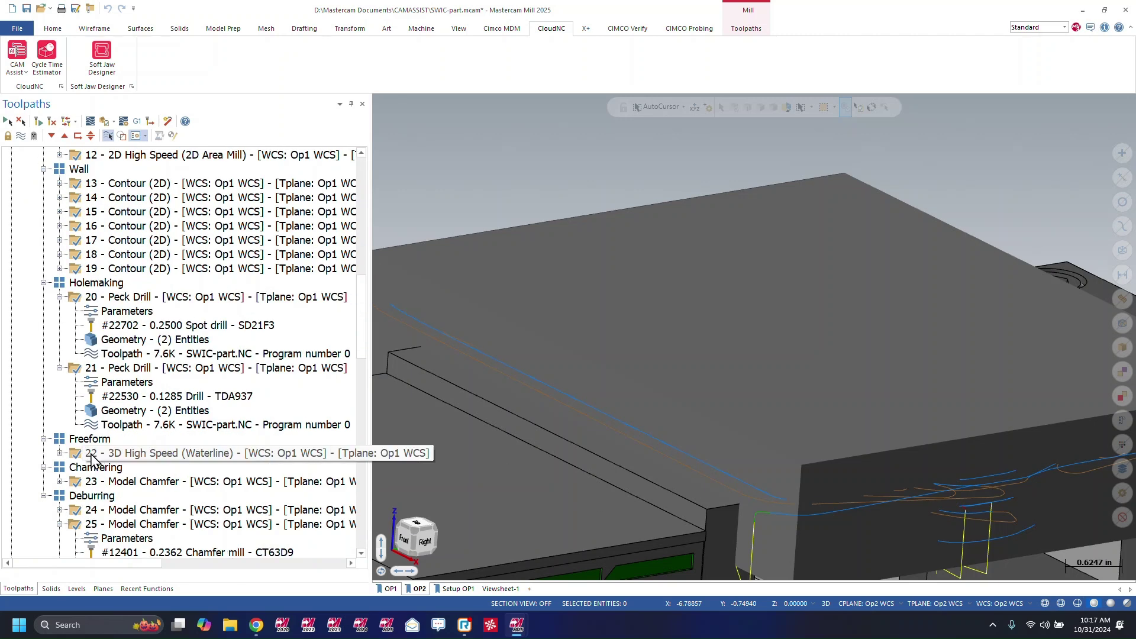
pyautogui.click(83, 411)
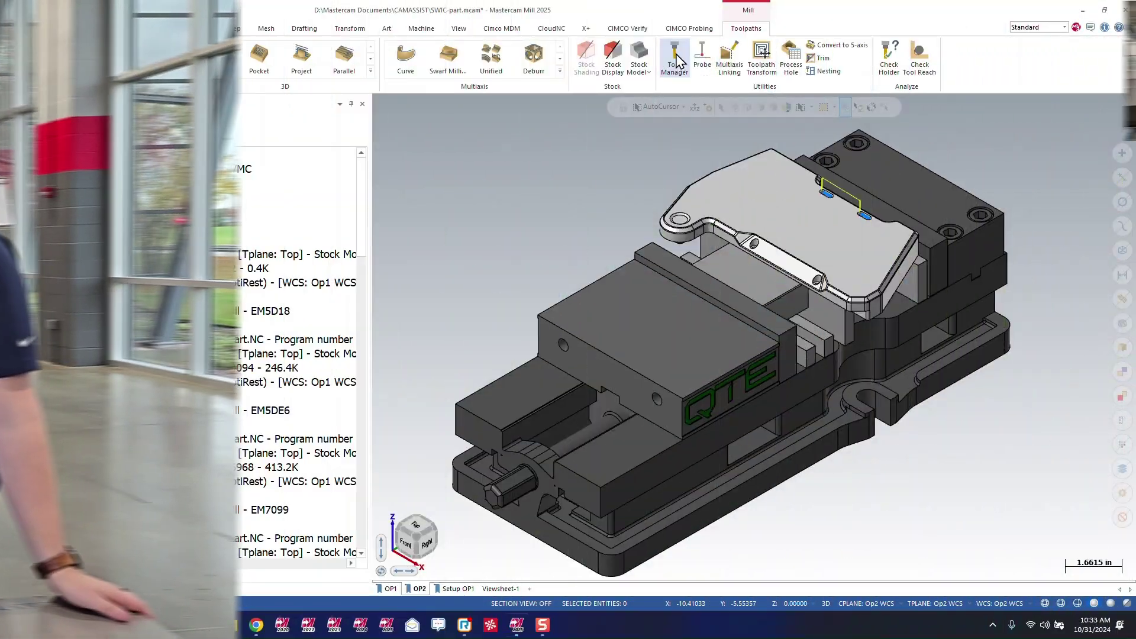
# In Tool Manager, renumber tool 22109 as tool 1, updating the assembly and its operations.
pyautogui.click(675, 59)
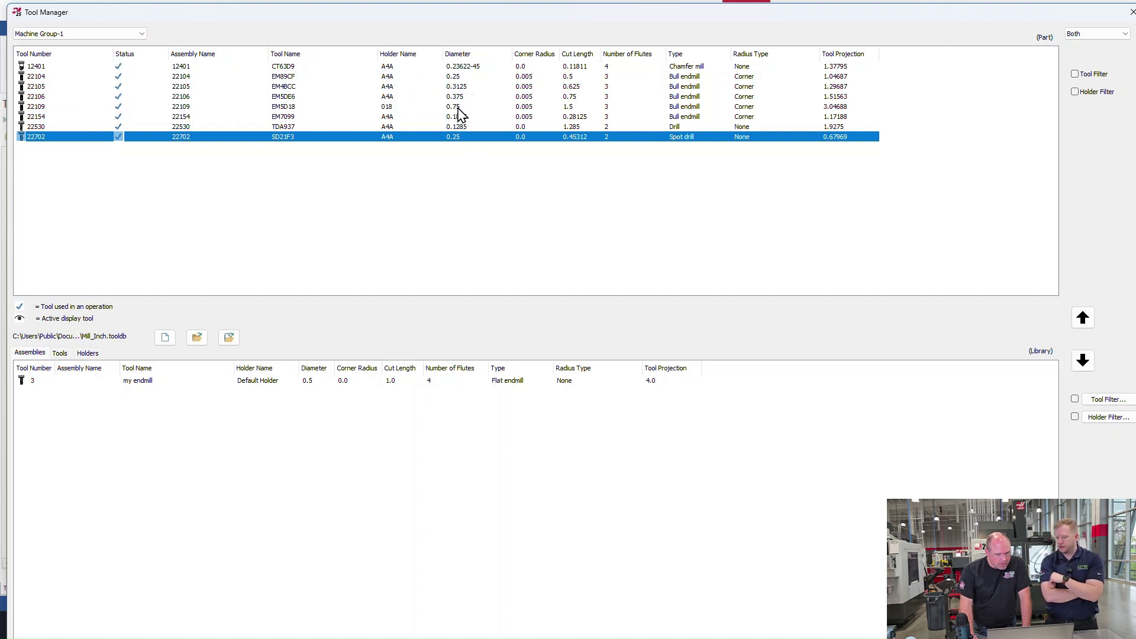
pyautogui.doubleClick(460, 113)
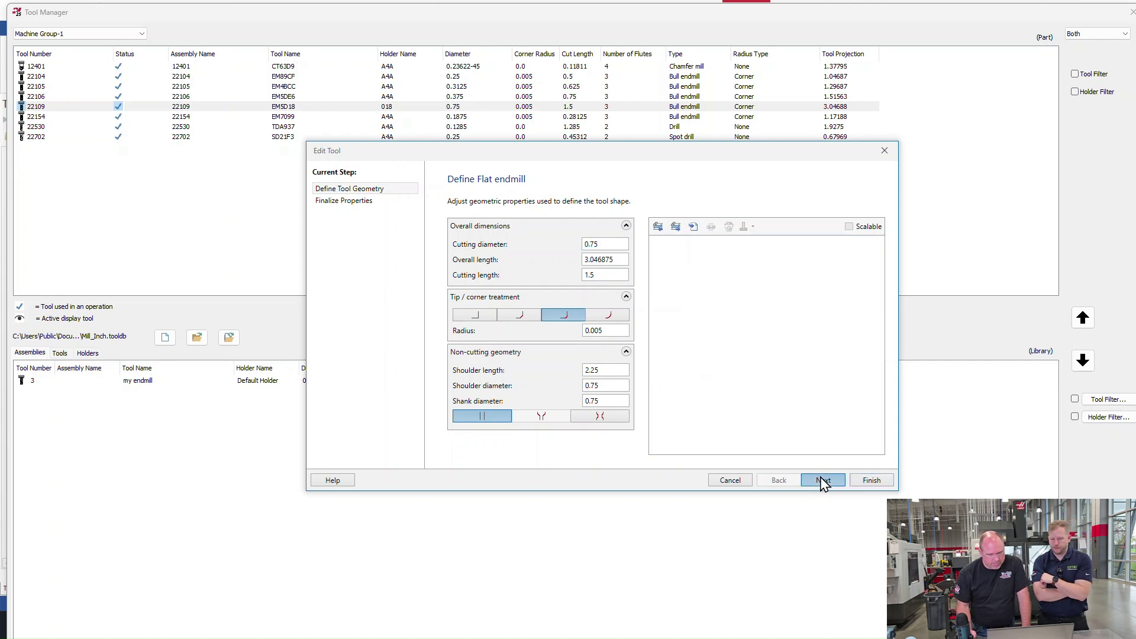
pyautogui.click(823, 481)
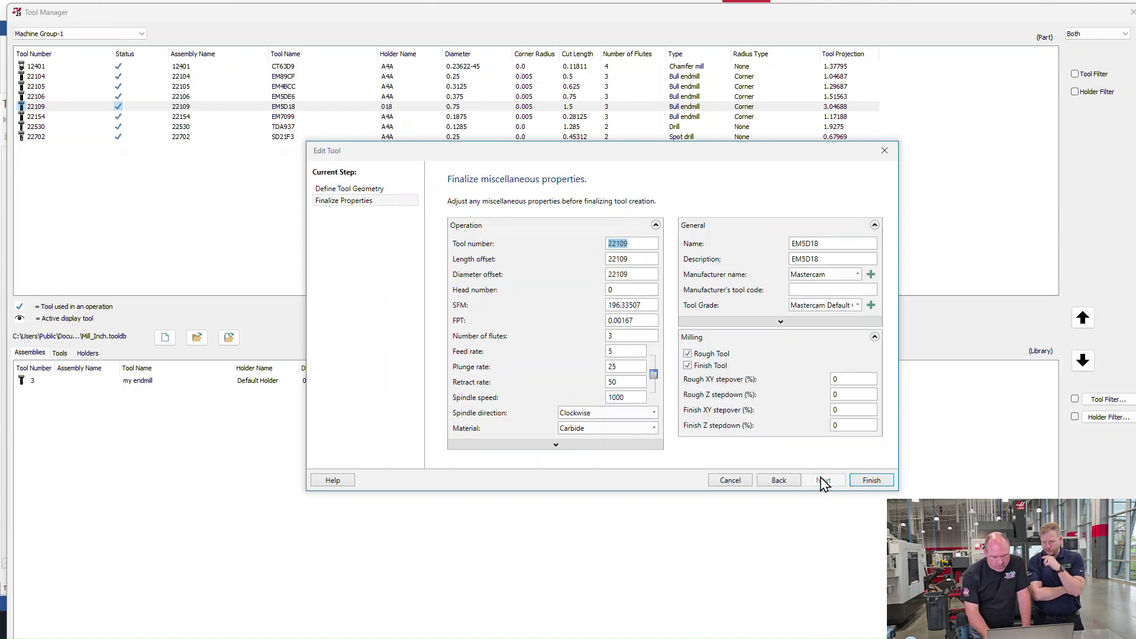
pyautogui.click(854, 482)
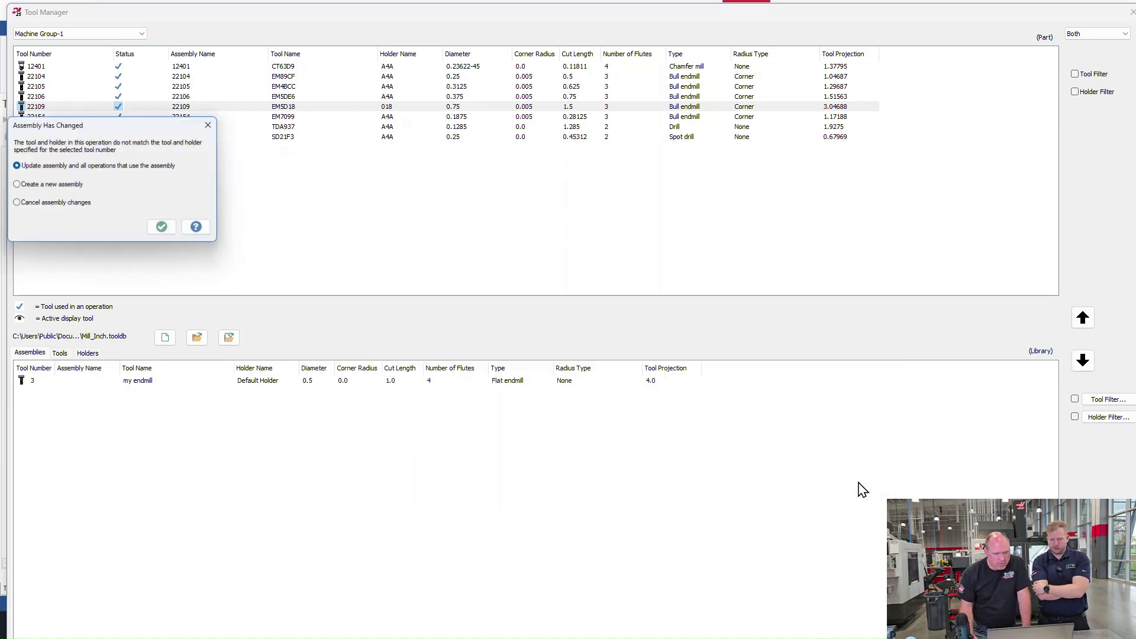
pyautogui.click(160, 230)
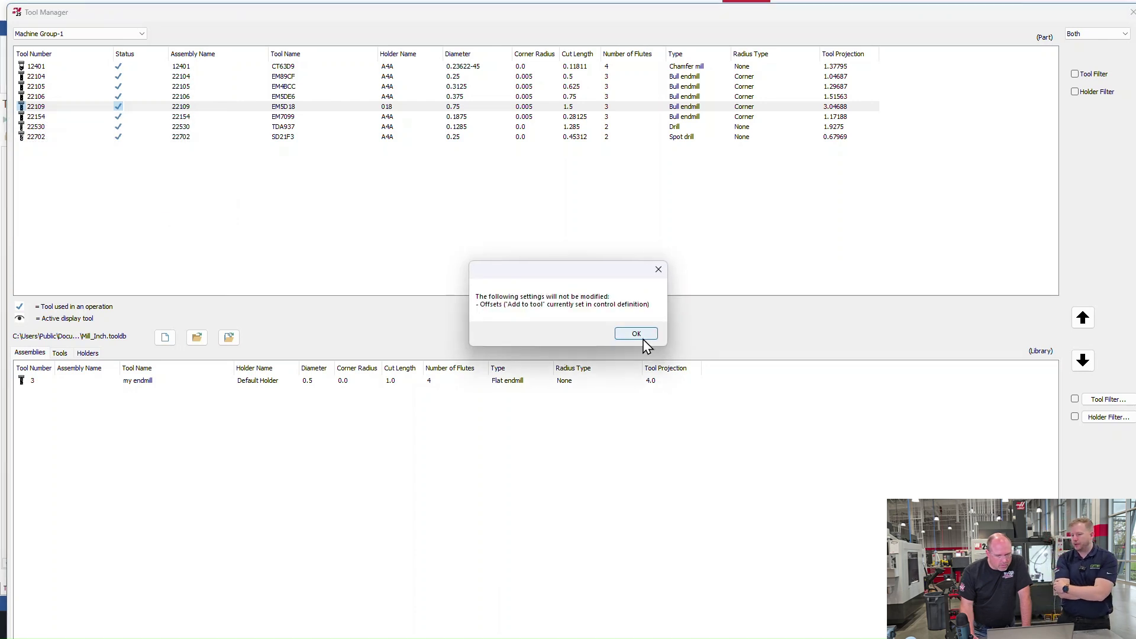
pyautogui.click(638, 335)
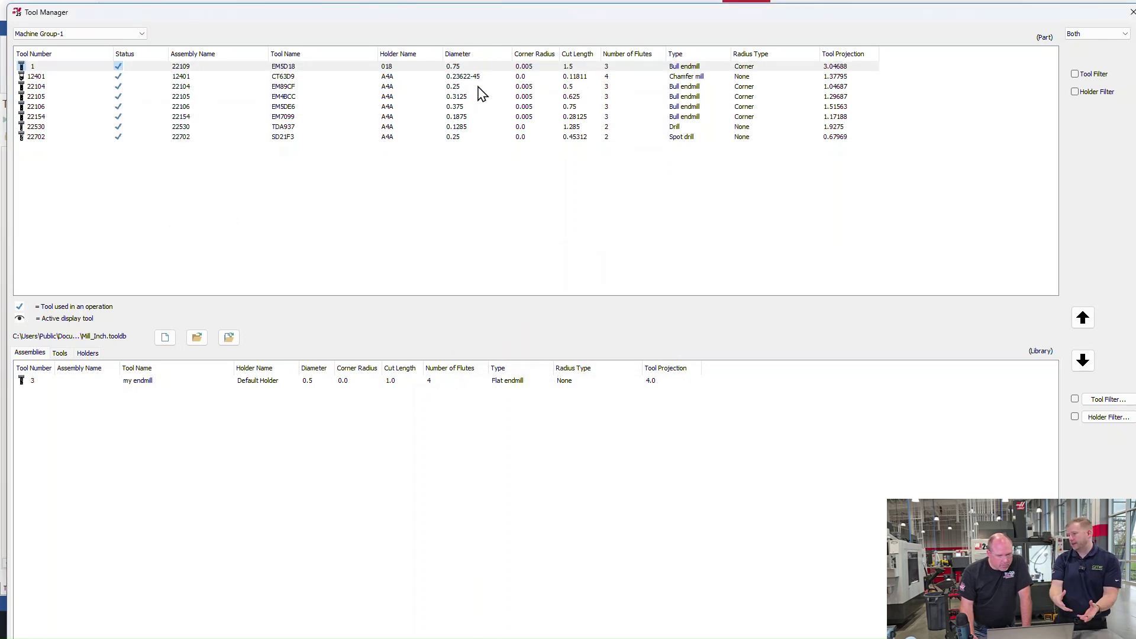
# Renumber tool 22106 as tool 2, updating the assembly and its operations.
pyautogui.click(461, 110)
pyautogui.rightClick(463, 112)
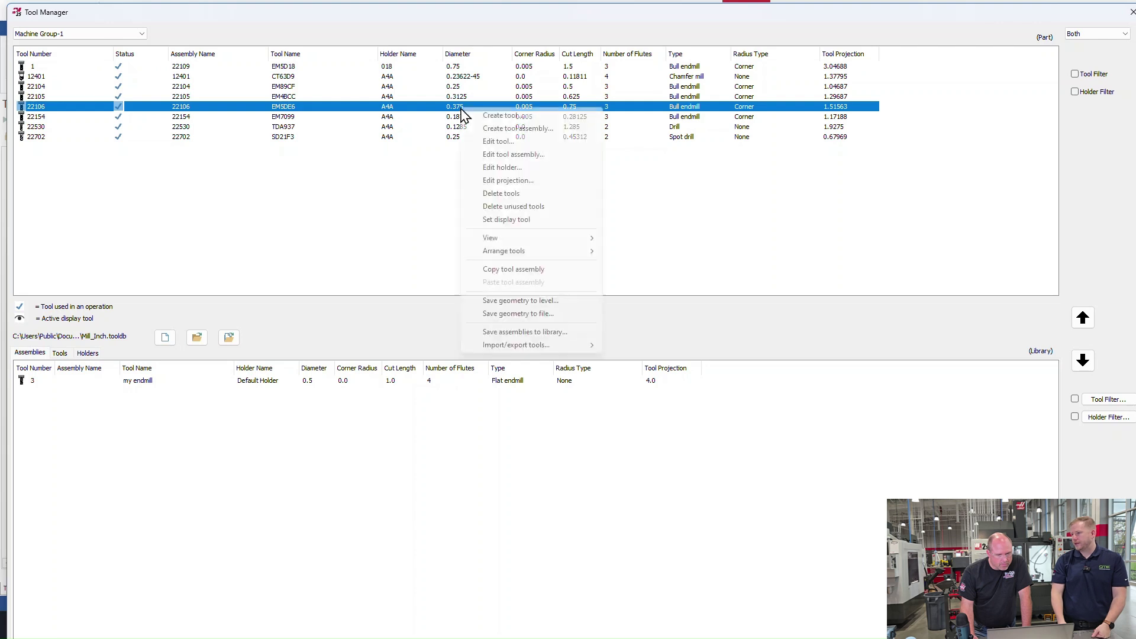
pyautogui.click(471, 116)
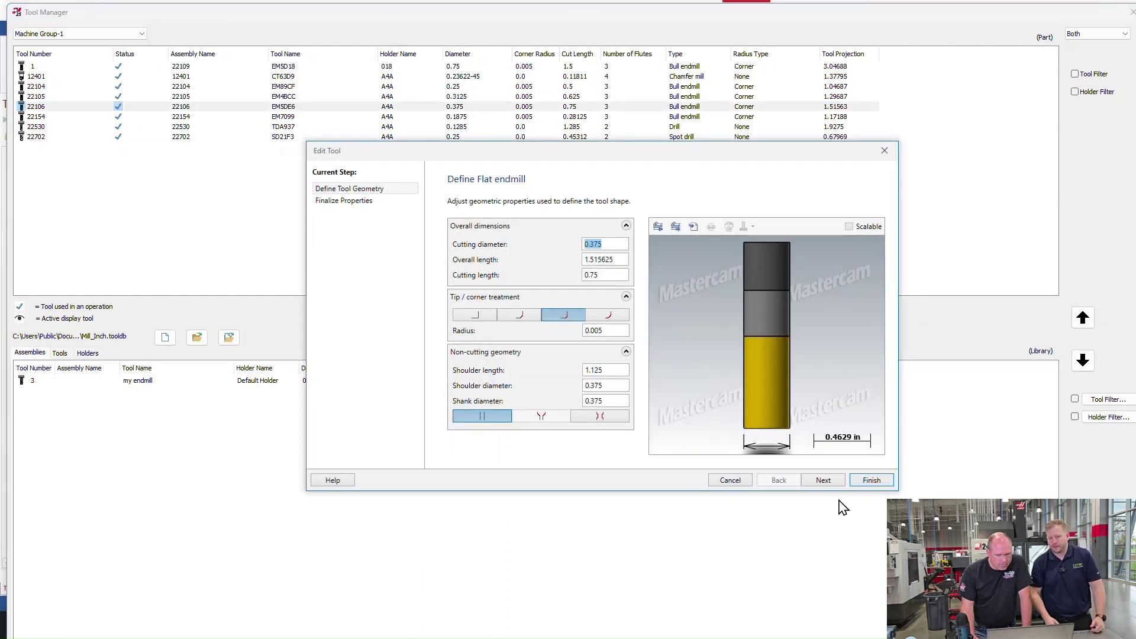
pyautogui.click(822, 480)
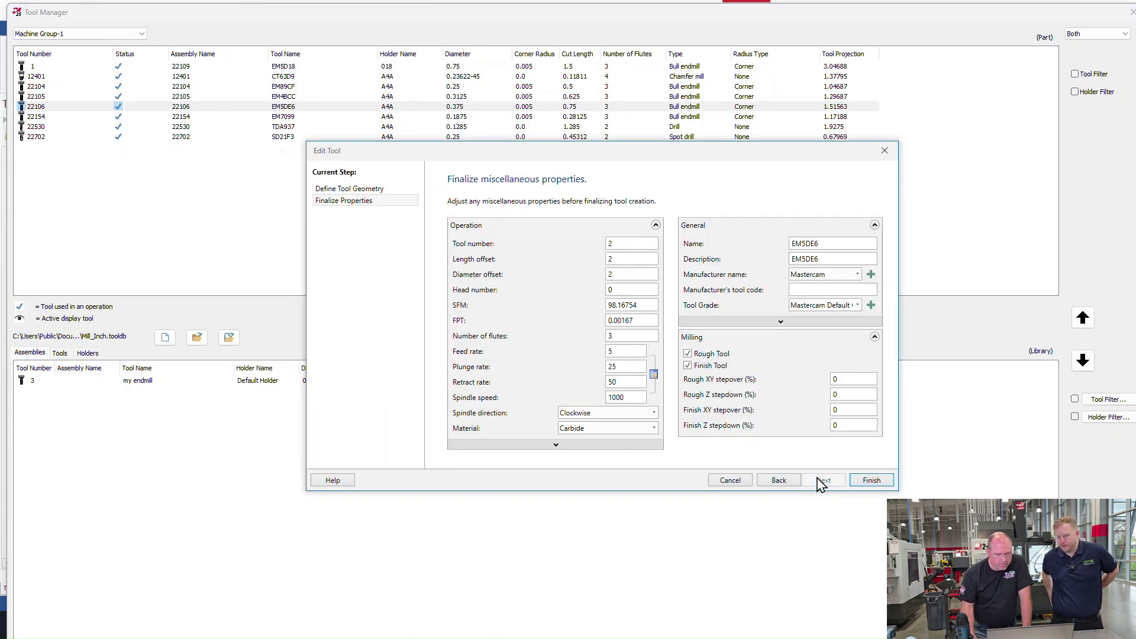
pyautogui.click(871, 480)
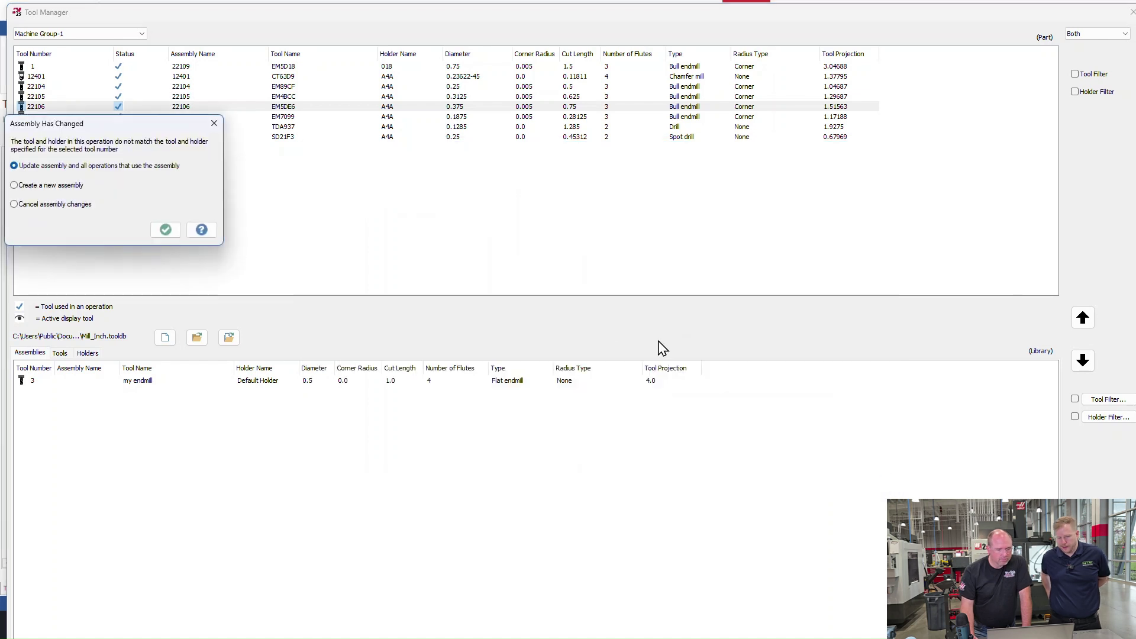
pyautogui.click(166, 234)
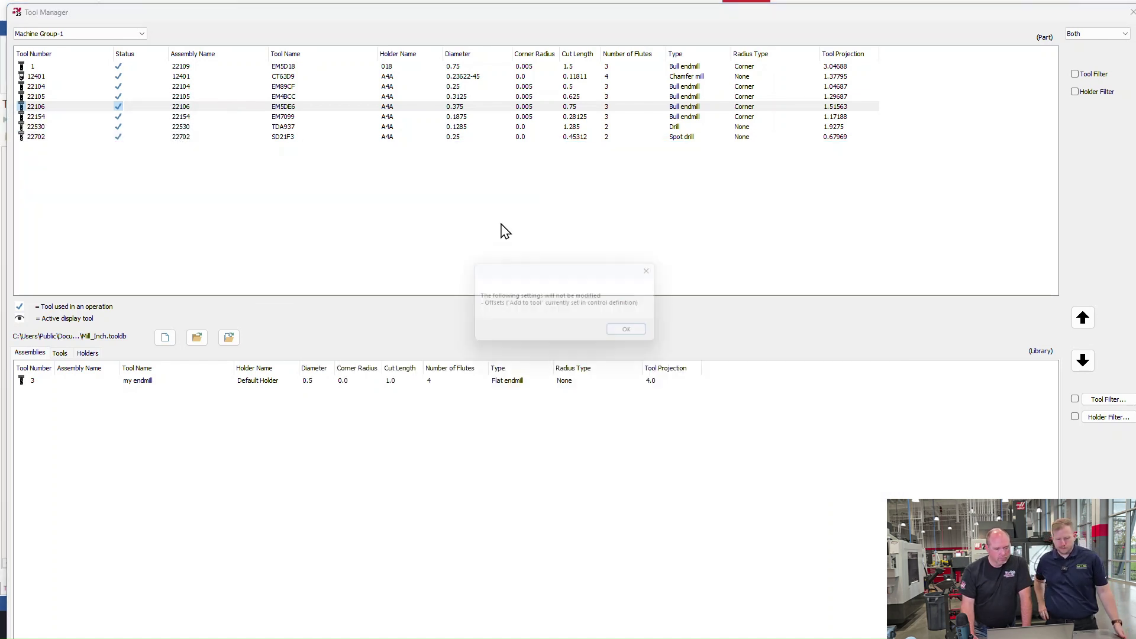
pyautogui.click(636, 335)
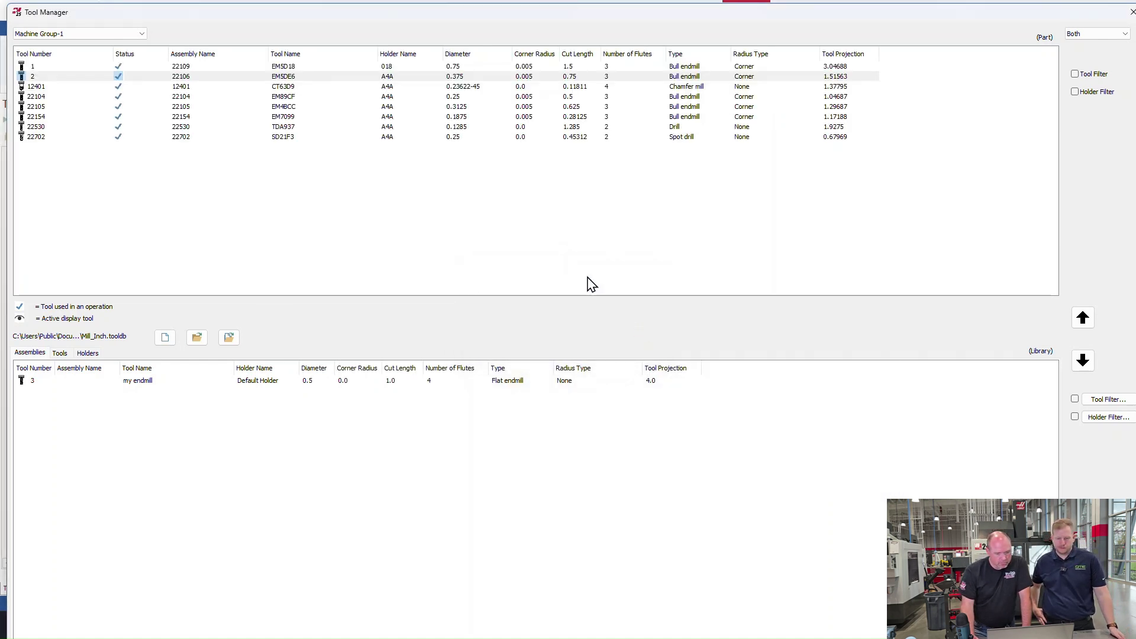
# Renumber tools 22105 and 22104 as tools 3 and 4, updating their operations.
pyautogui.click(468, 108)
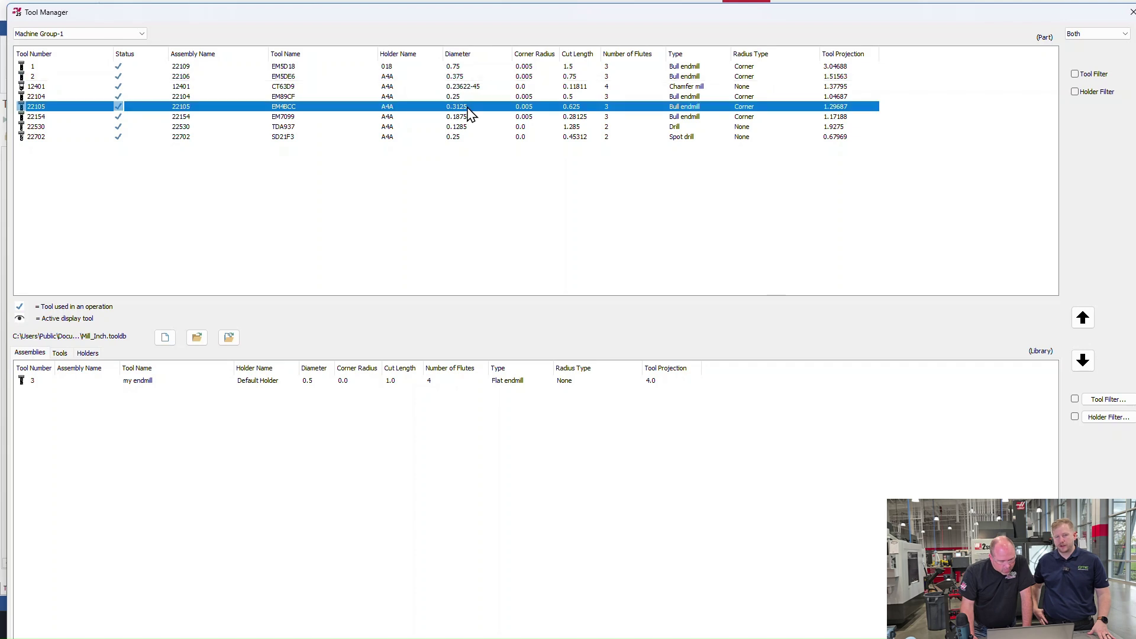
pyautogui.doubleClick(468, 108)
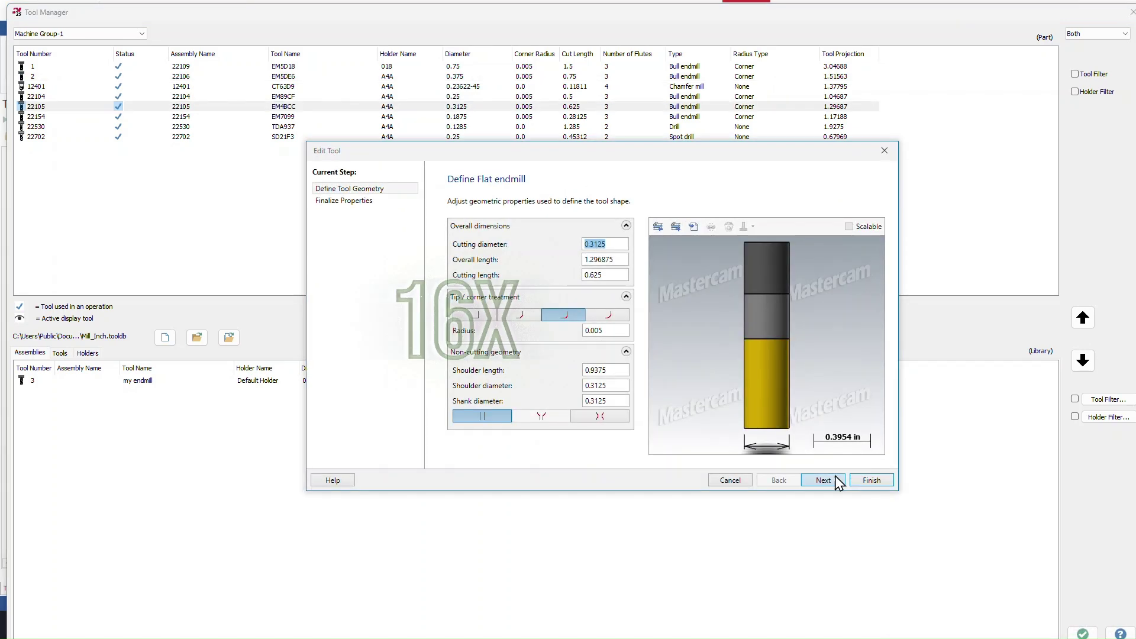
pyautogui.click(872, 477)
pyautogui.doubleClick(467, 107)
pyautogui.click(873, 480)
pyautogui.click(165, 229)
# Renumber tool 22702 as tool 5 and renumber tool 12401, updating their operations.
pyautogui.doubleClick(467, 137)
pyautogui.click(823, 480)
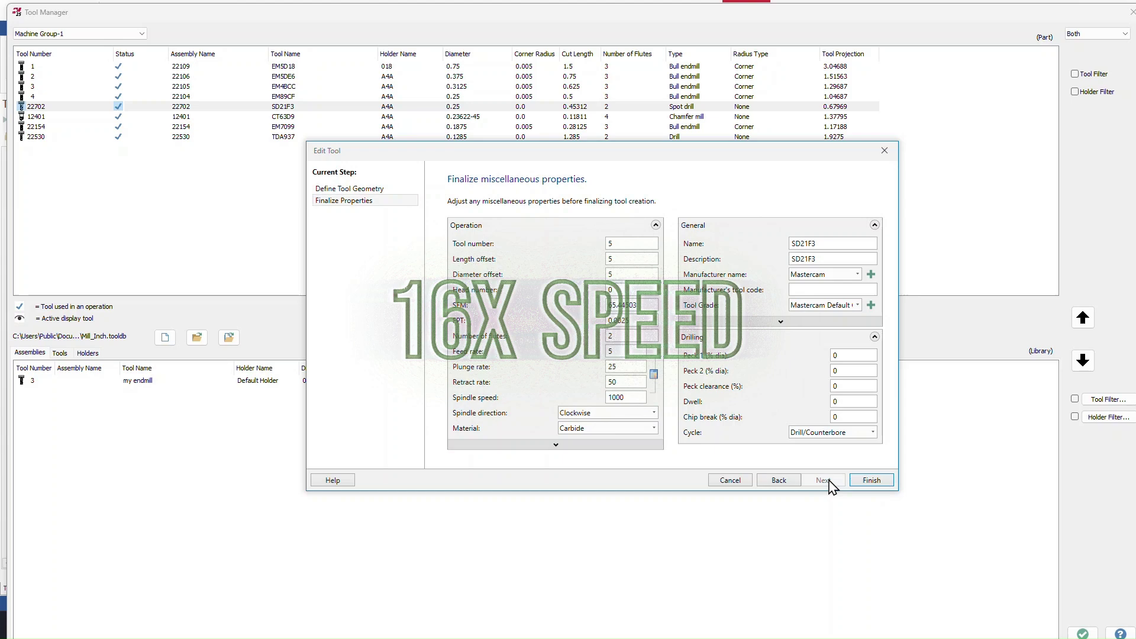
pyautogui.click(873, 480)
pyautogui.doubleClick(468, 117)
pyautogui.click(824, 480)
pyautogui.click(872, 480)
pyautogui.click(162, 228)
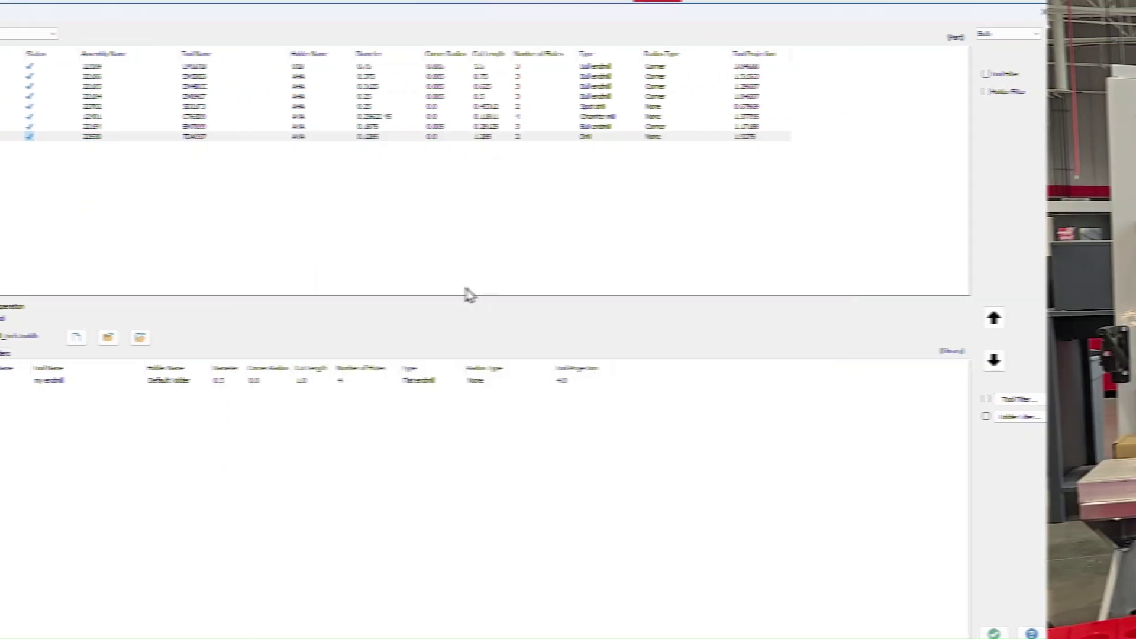